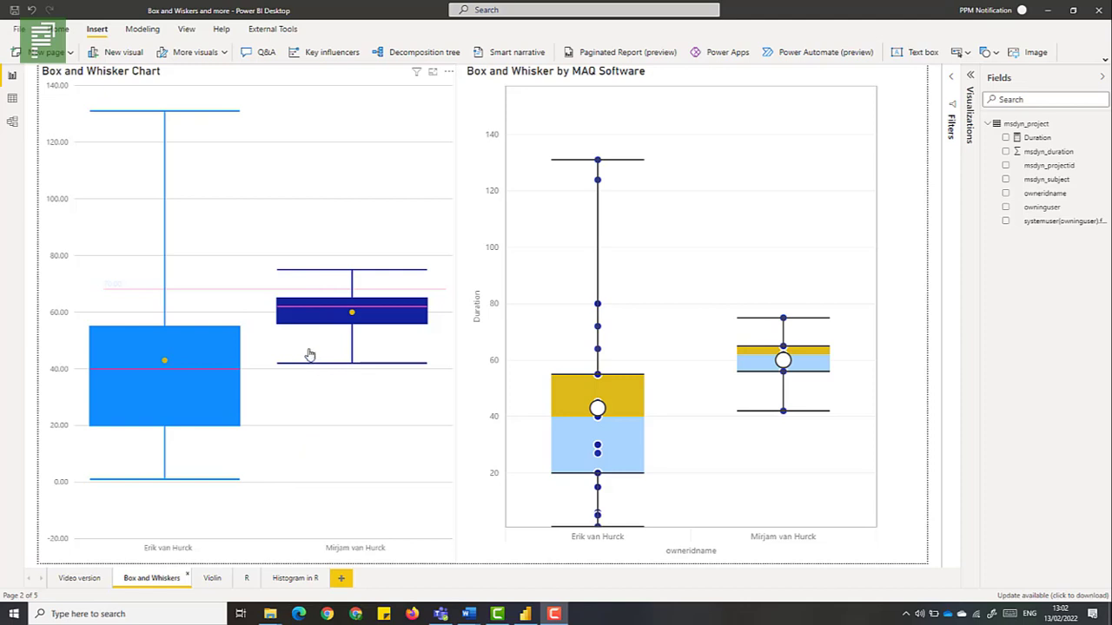
Go to the blank Video version report page, whose msdyn_project table includes the project manager name field
mouse_move(309, 313)
On the Video version page, search the Power BI visuals catalogue for 'box' and close it
left_click(79, 578)
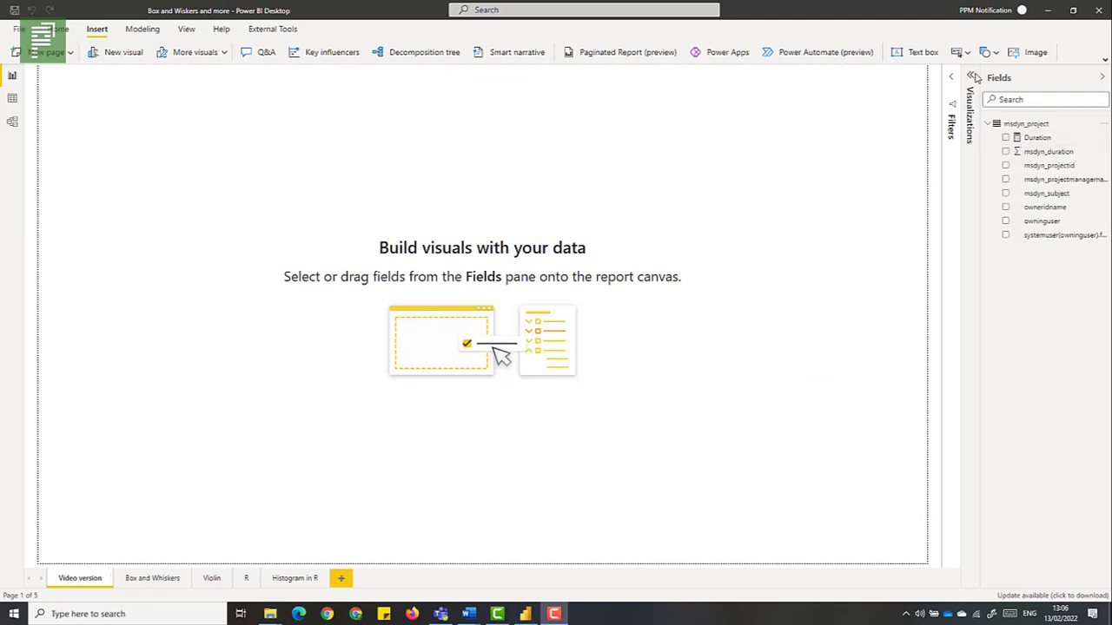
left_click(973, 76)
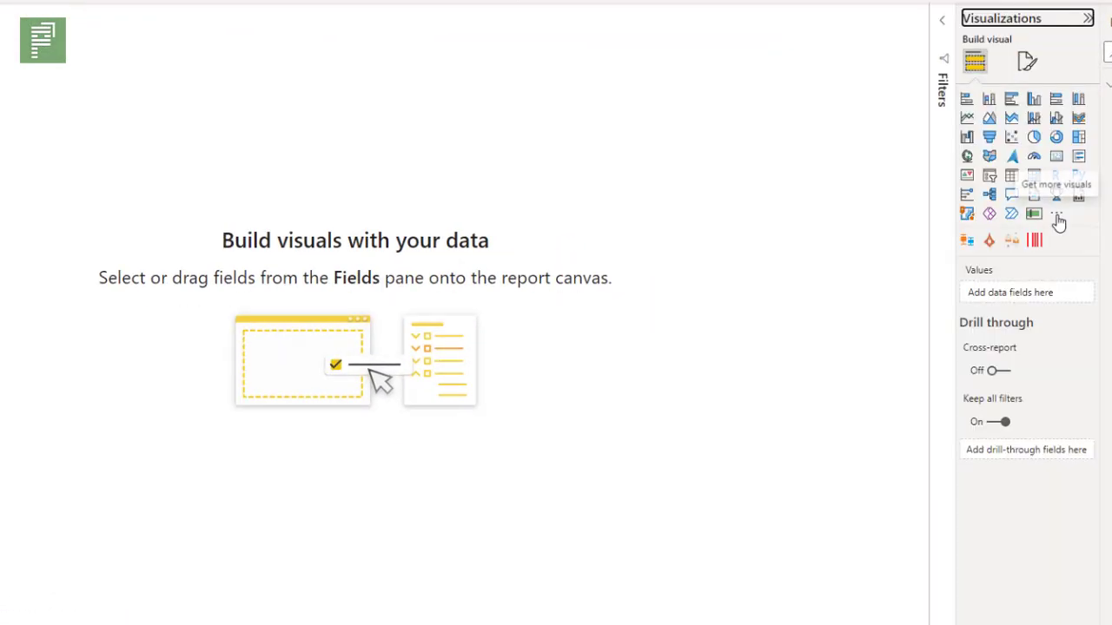
left_click(1057, 217)
left_click(1084, 228)
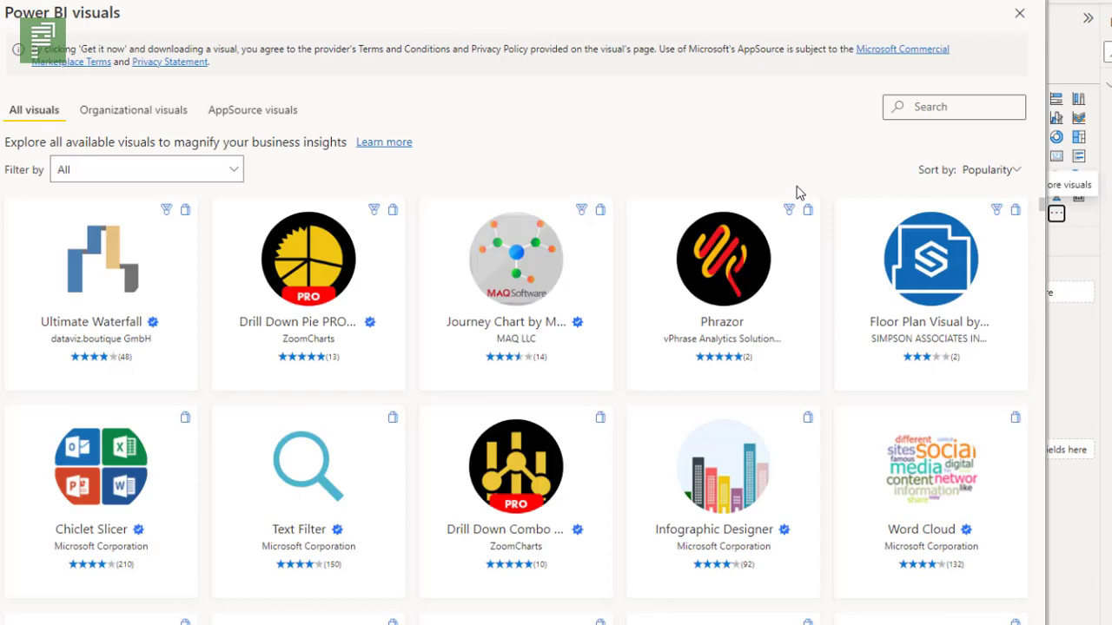
left_click(996, 115)
type("box")
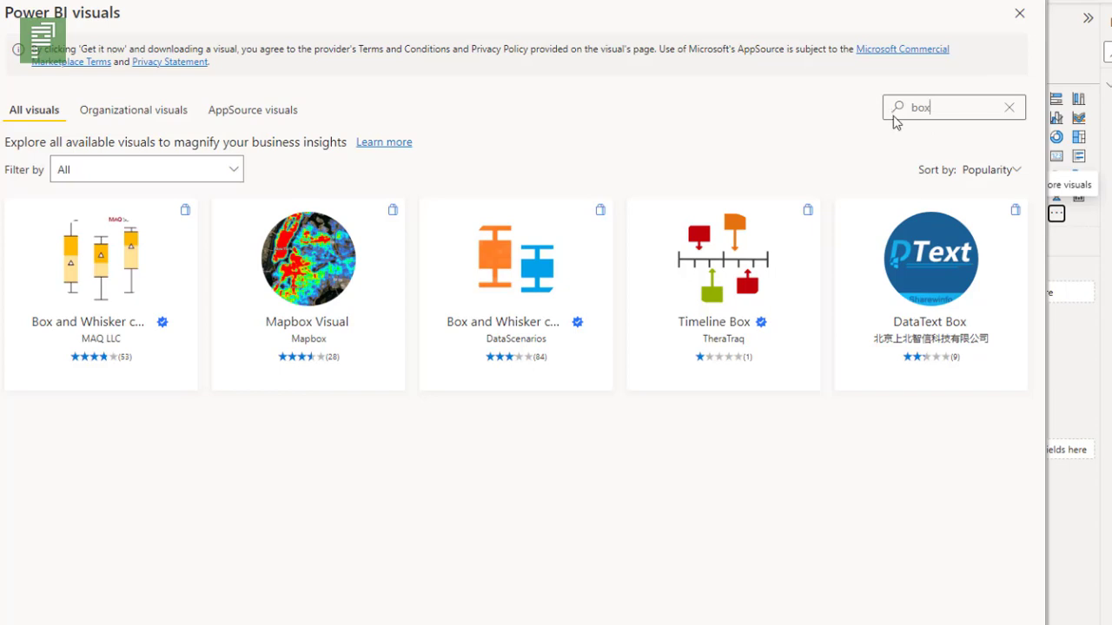
left_click(1018, 16)
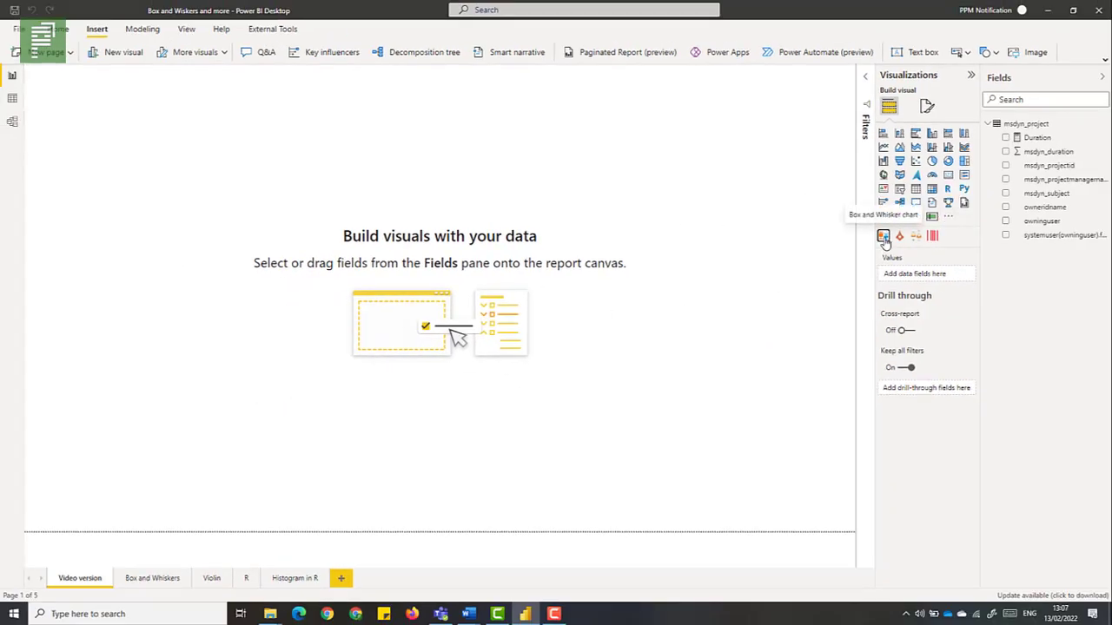
Add an enlarged box-and-whisker chart: owneridname as Category, msdyn_projectid as Sampling, Duration as Values
left_click(884, 240)
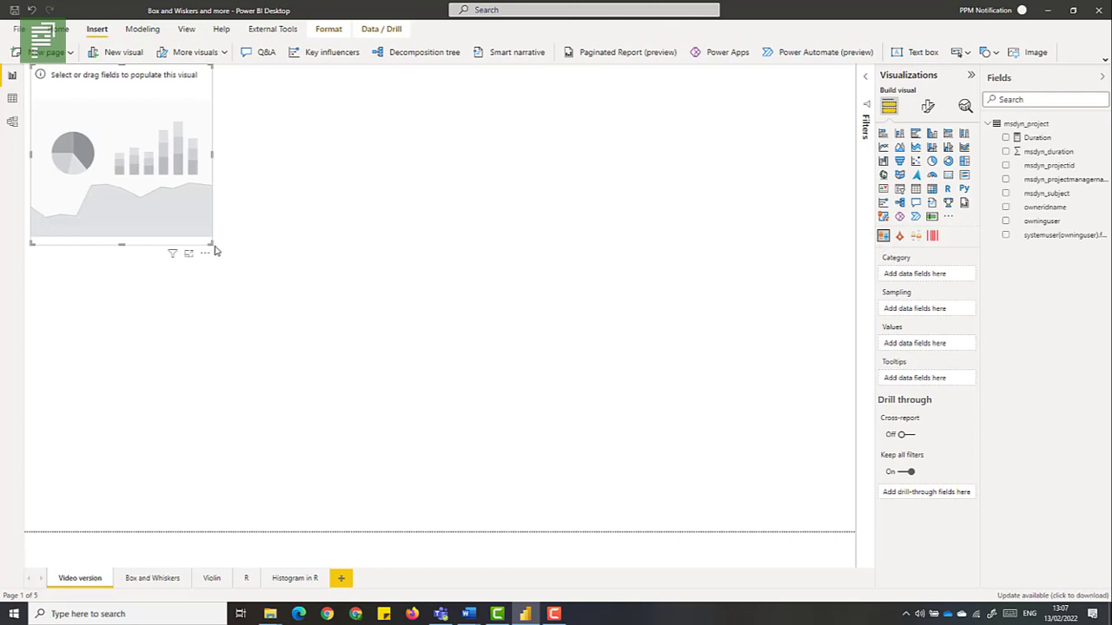
left_click_drag(224, 271, 373, 531)
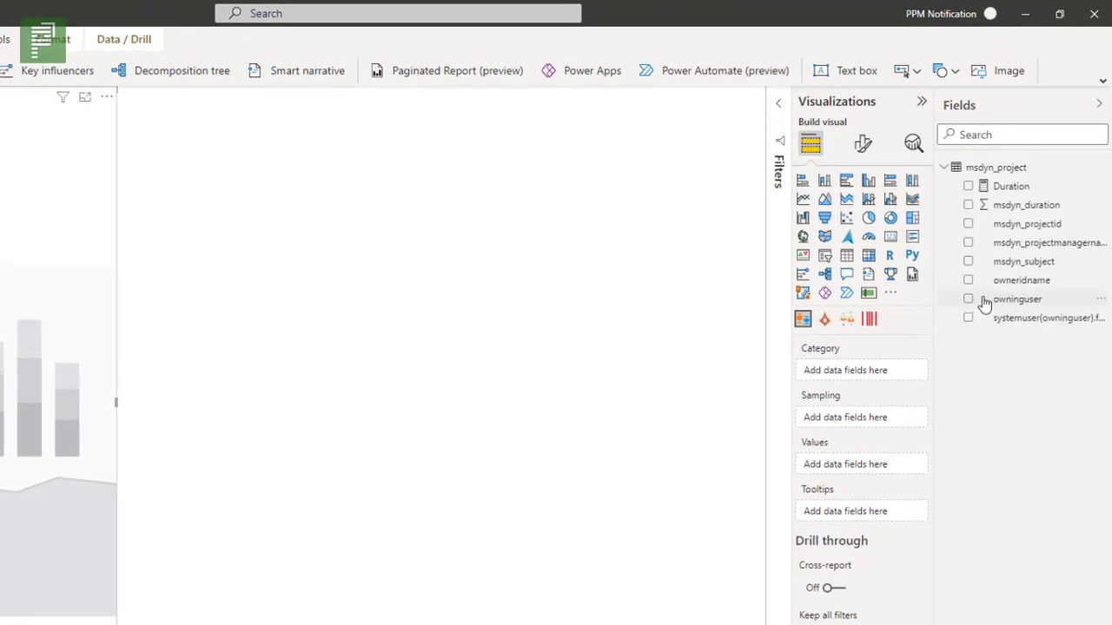
left_click_drag(999, 292, 865, 375)
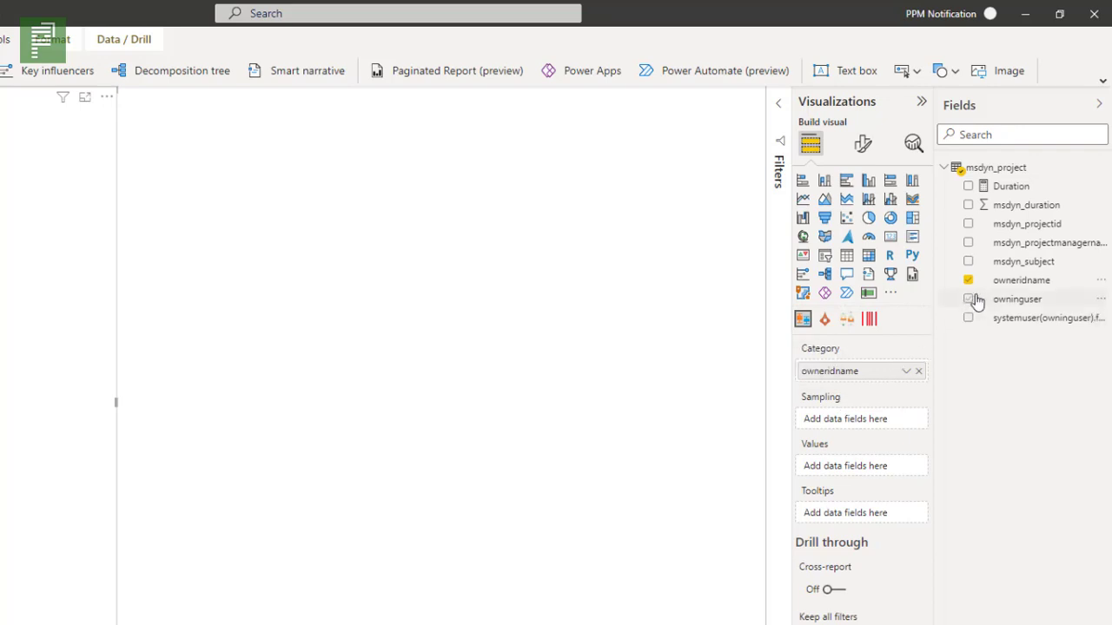
left_click_drag(1000, 233, 845, 423)
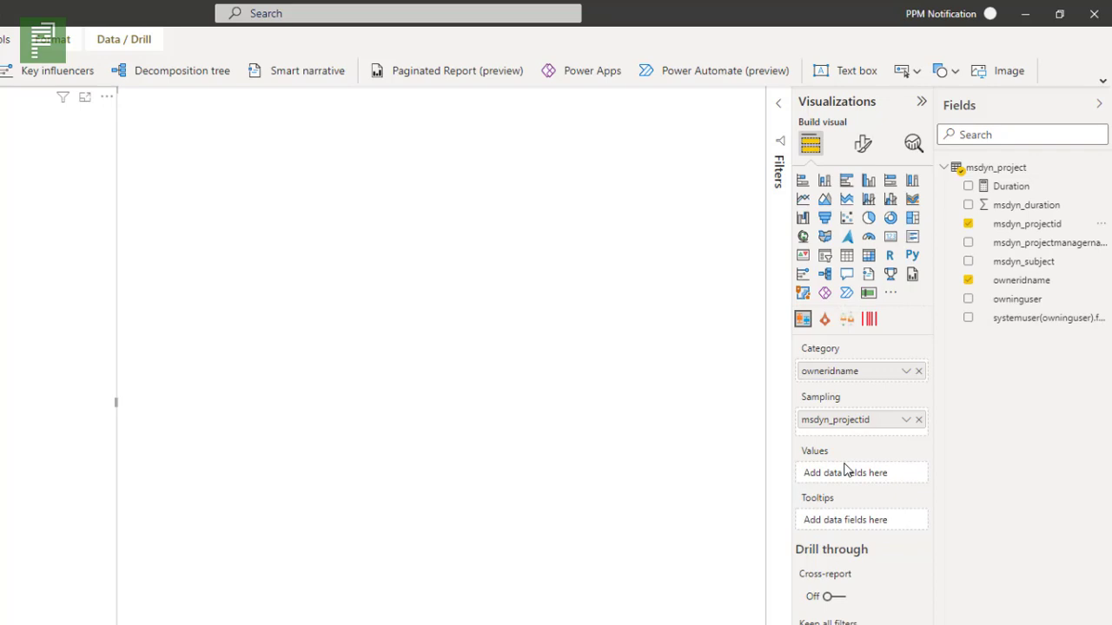
left_click(1034, 188)
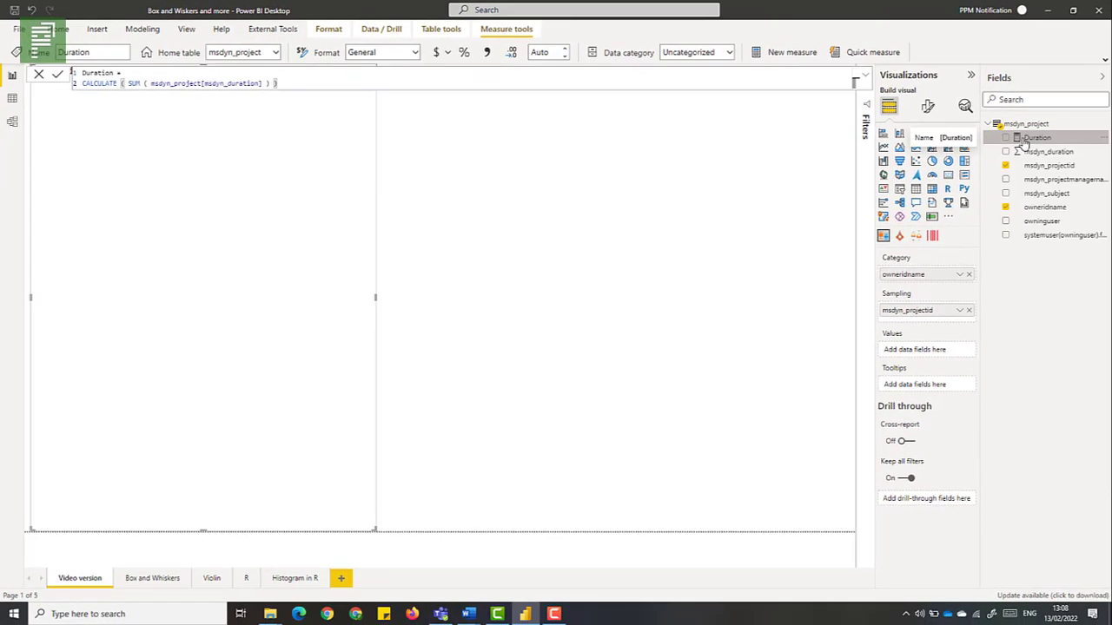
left_click_drag(1021, 144, 923, 350)
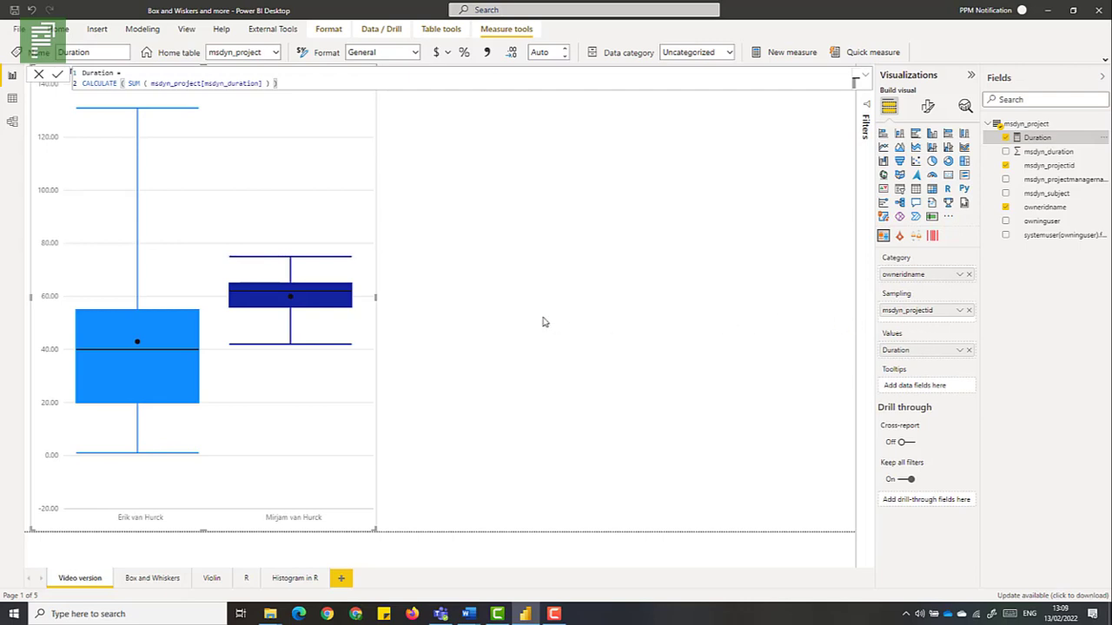
Select the box-and-whisker chart and show its Format visual settings
left_click(504, 304)
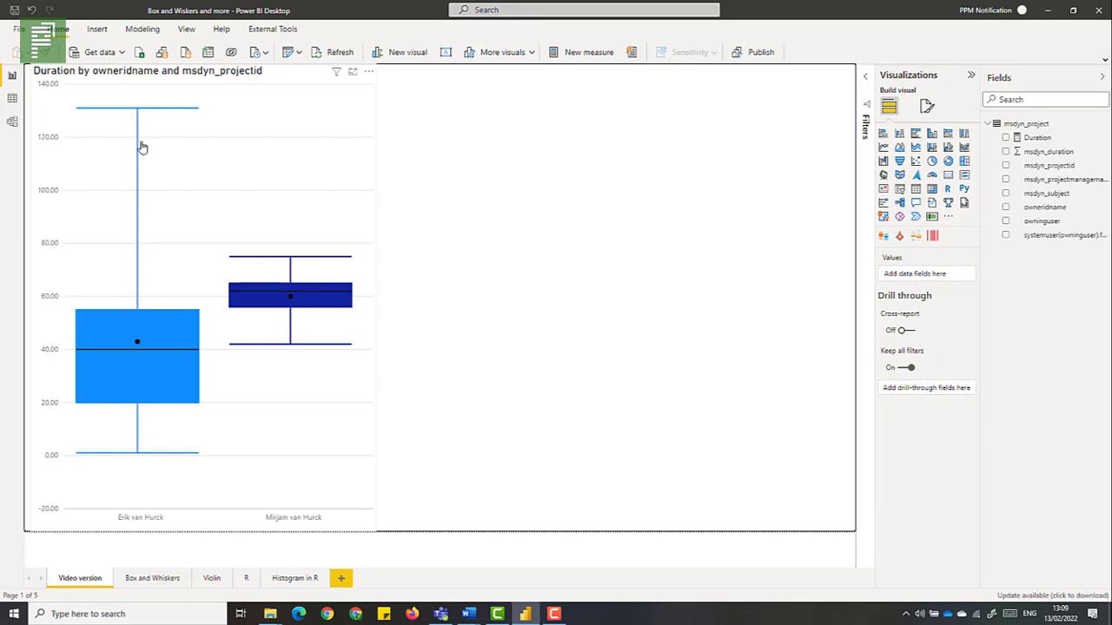
mouse_move(149, 323)
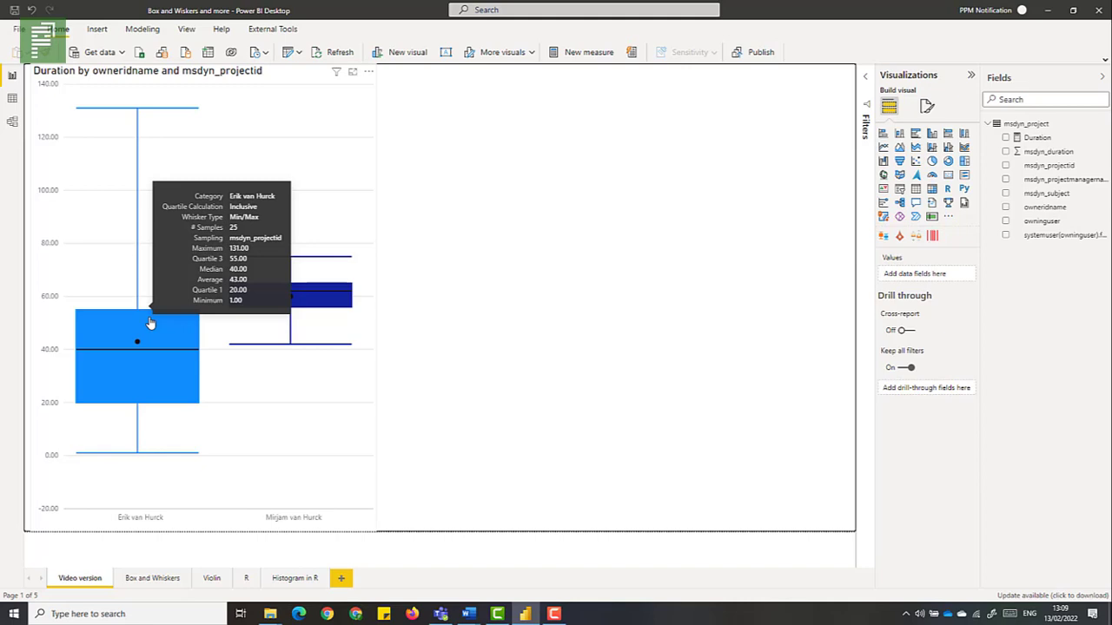
left_click(269, 401)
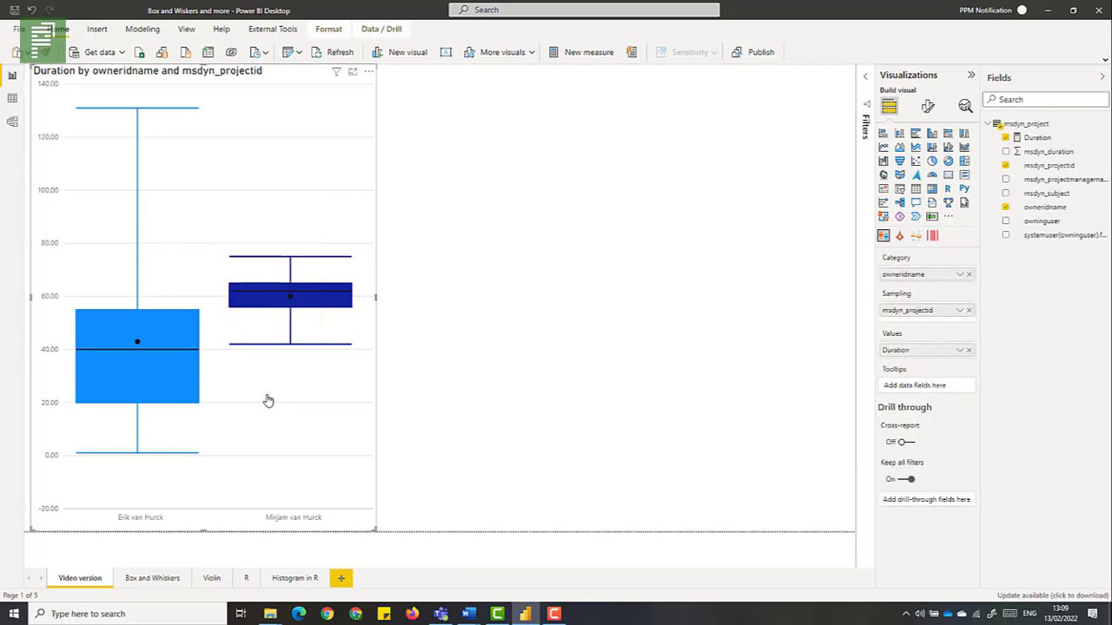
left_click(929, 108)
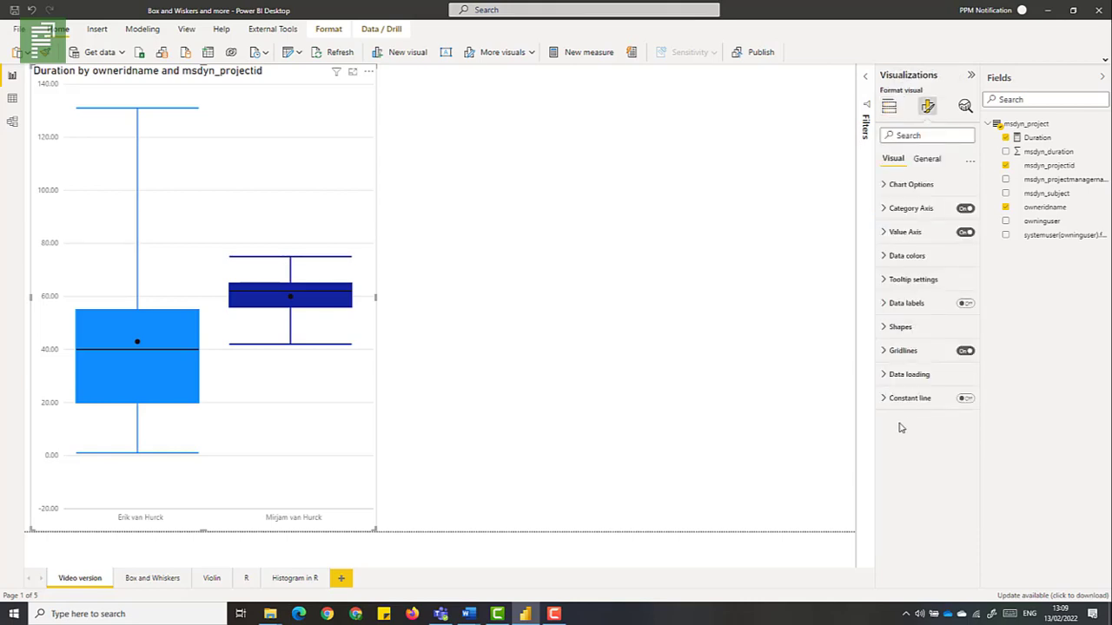
Turn on a red constant line named Desired Average at value 70
left_click(898, 401)
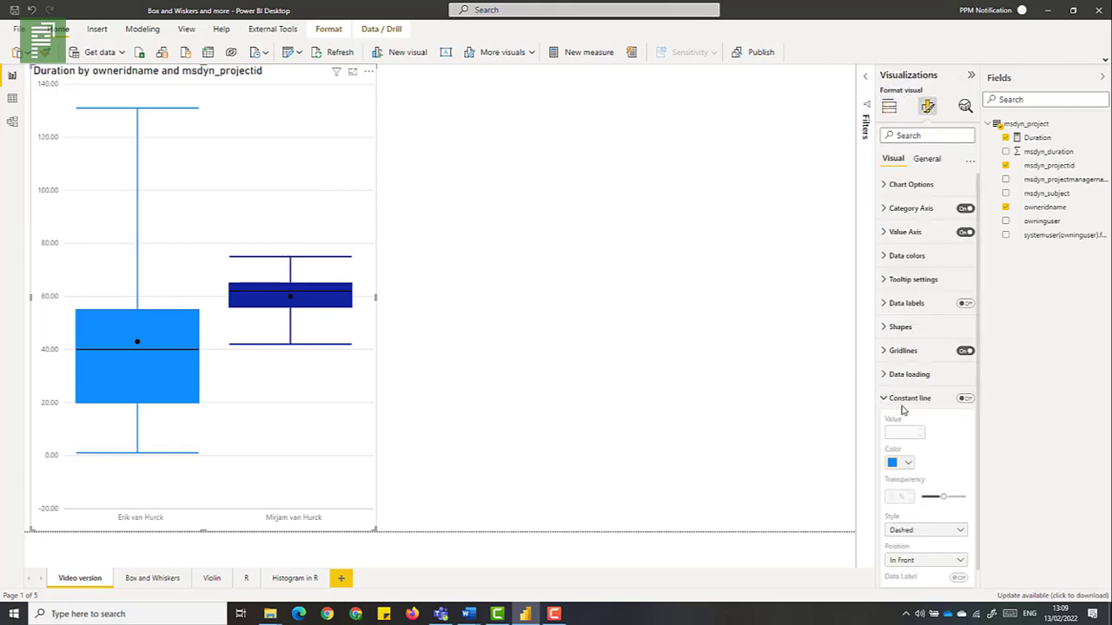
left_click(967, 401)
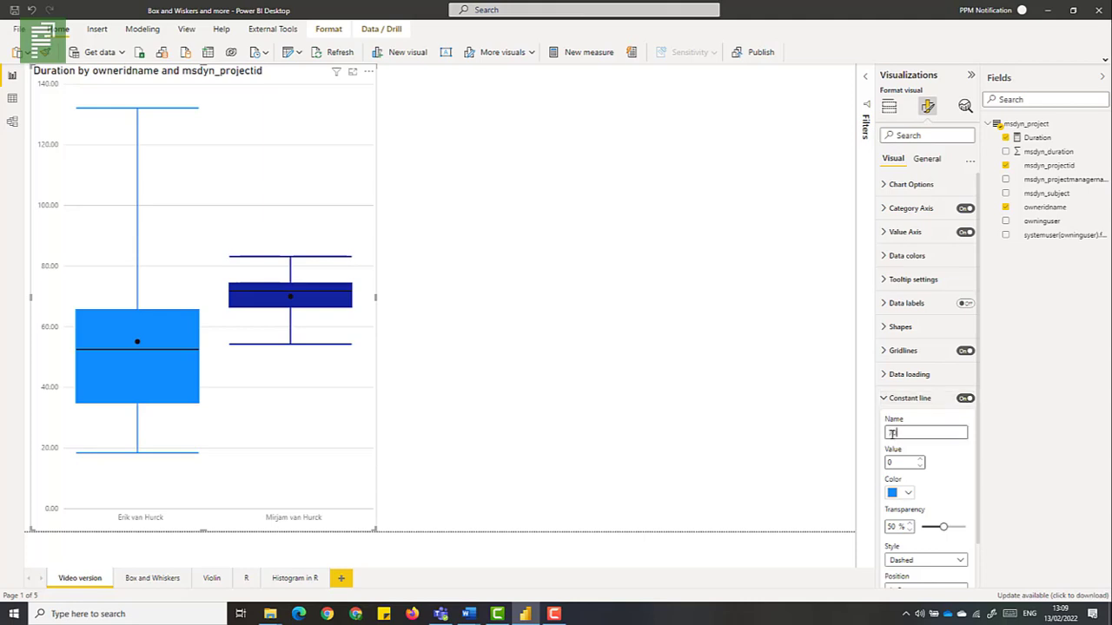
left_click(908, 493)
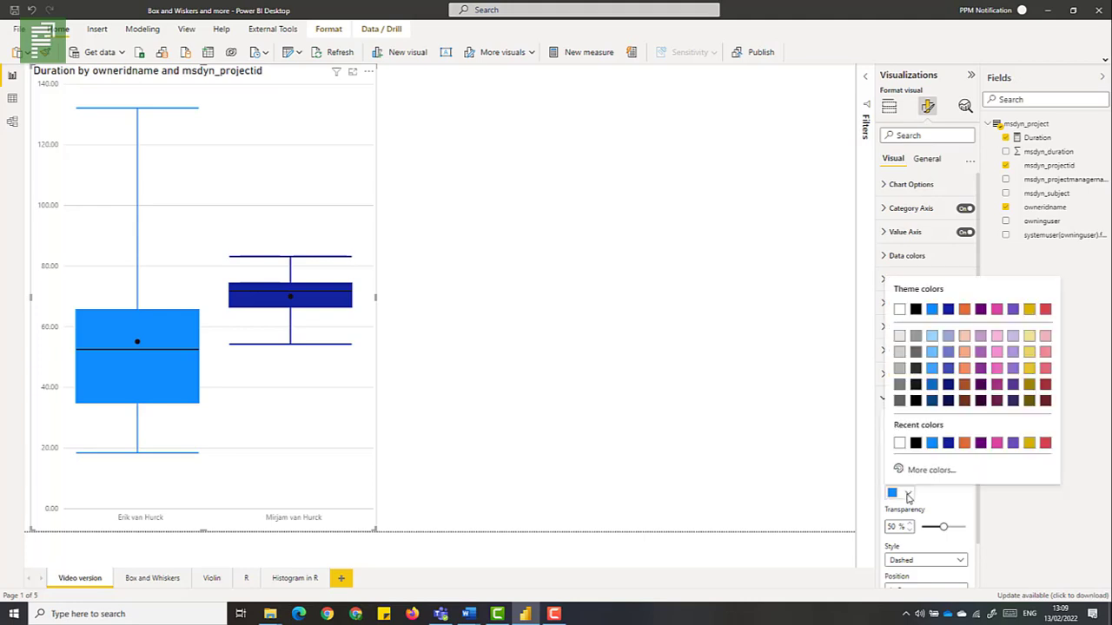
left_click(1046, 445)
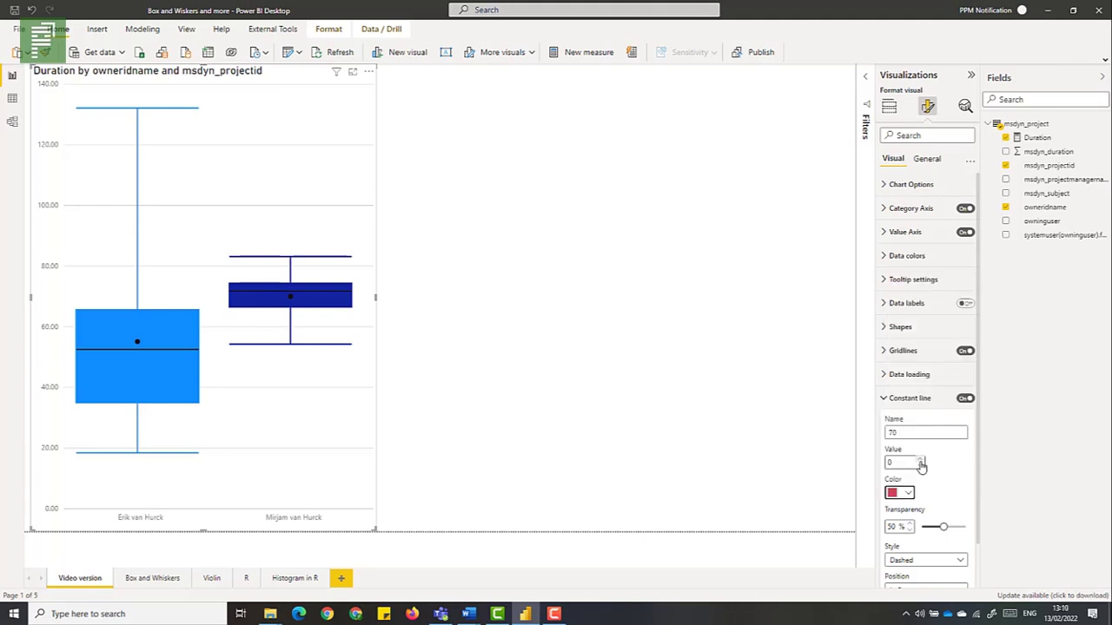
double_click(910, 430)
type("Desired Average")
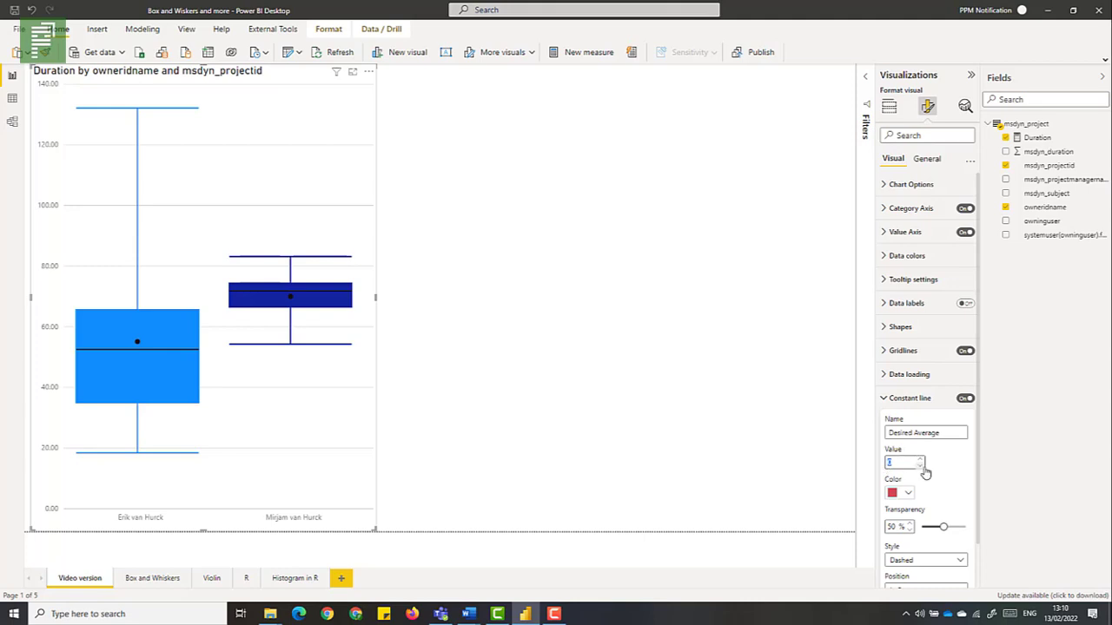
type("70")
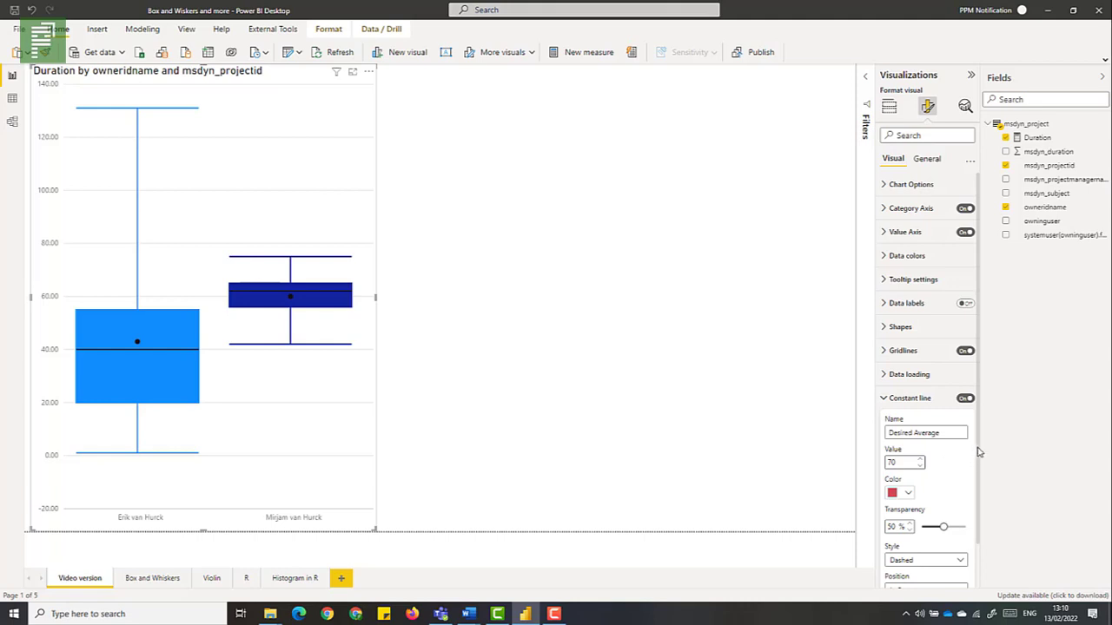
scroll(973, 457, "down", 1)
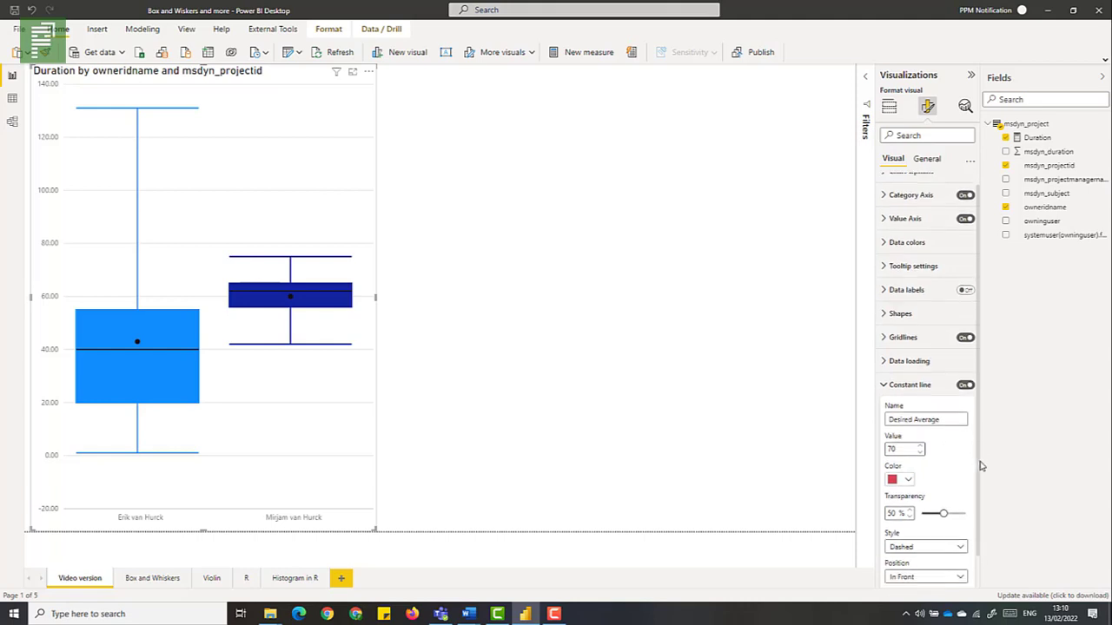
Make the constant line solid and 30% transparent, with a data label, placed behind the boxes
left_click(944, 505)
mouse_move(943, 504)
left_mouse_down()
mouse_move(923, 505)
mouse_move(963, 507)
mouse_move(933, 506)
left_mouse_up()
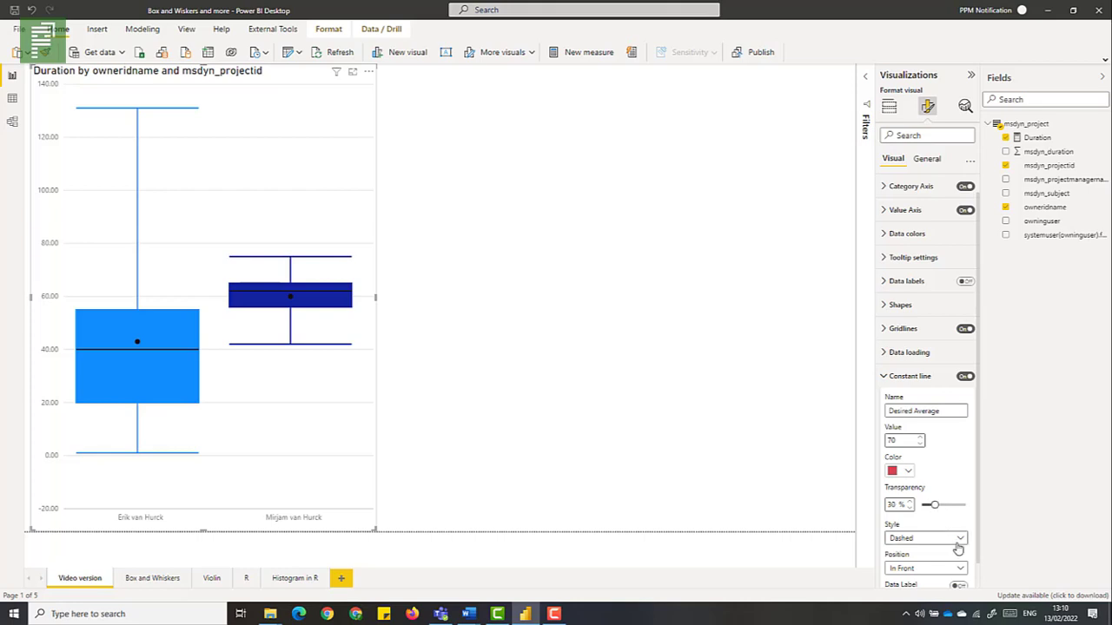
left_click(958, 539)
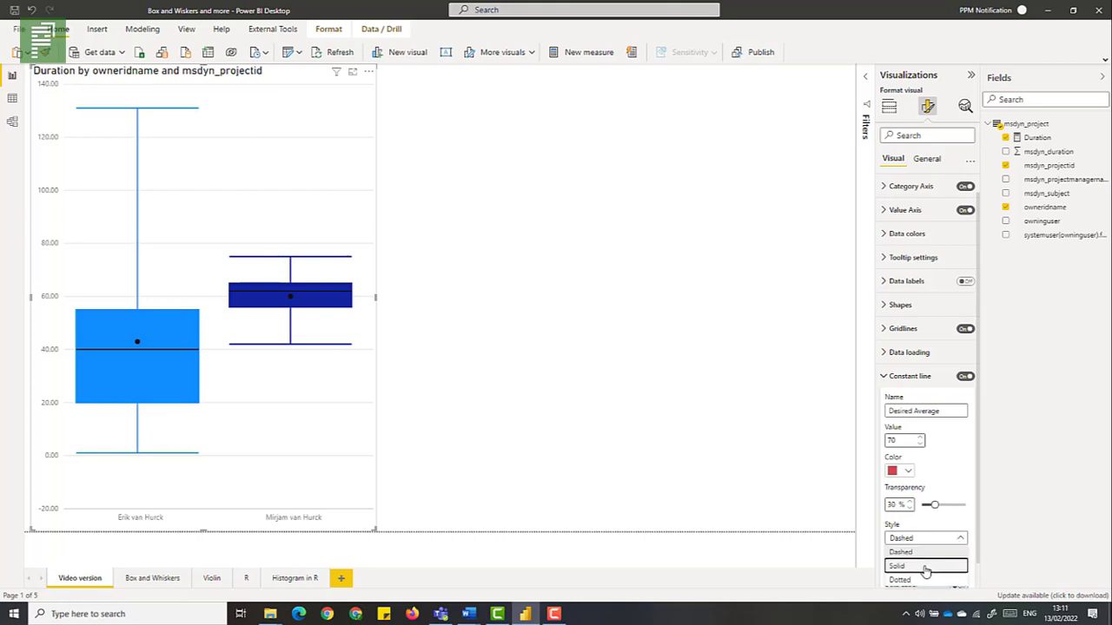
left_click(926, 570)
scroll(947, 560, "down", 1)
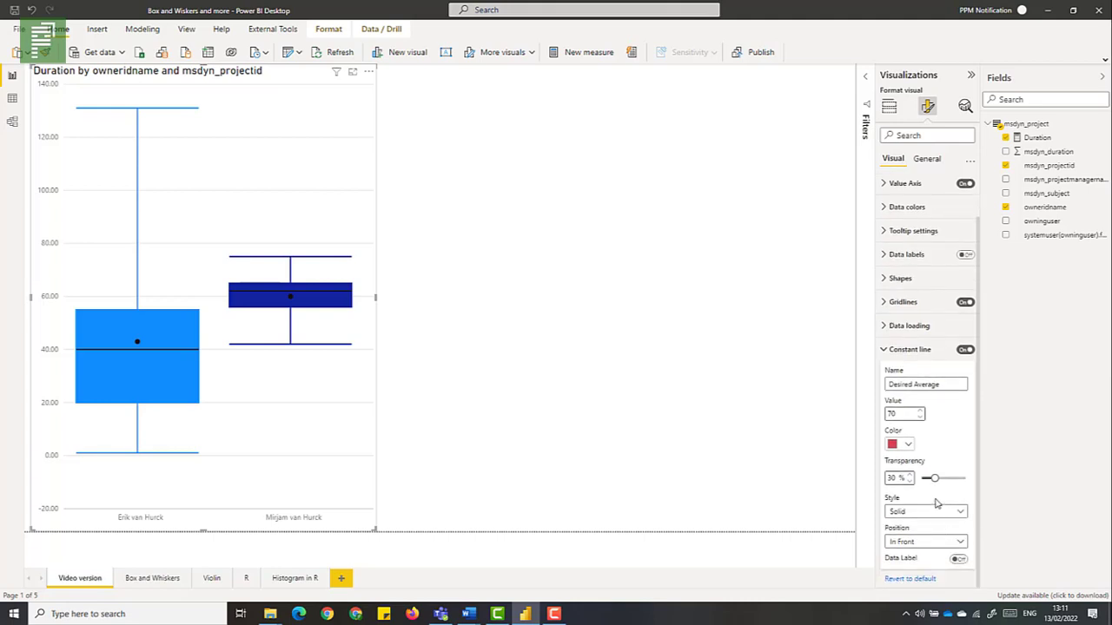
left_click(959, 559)
left_click(947, 542)
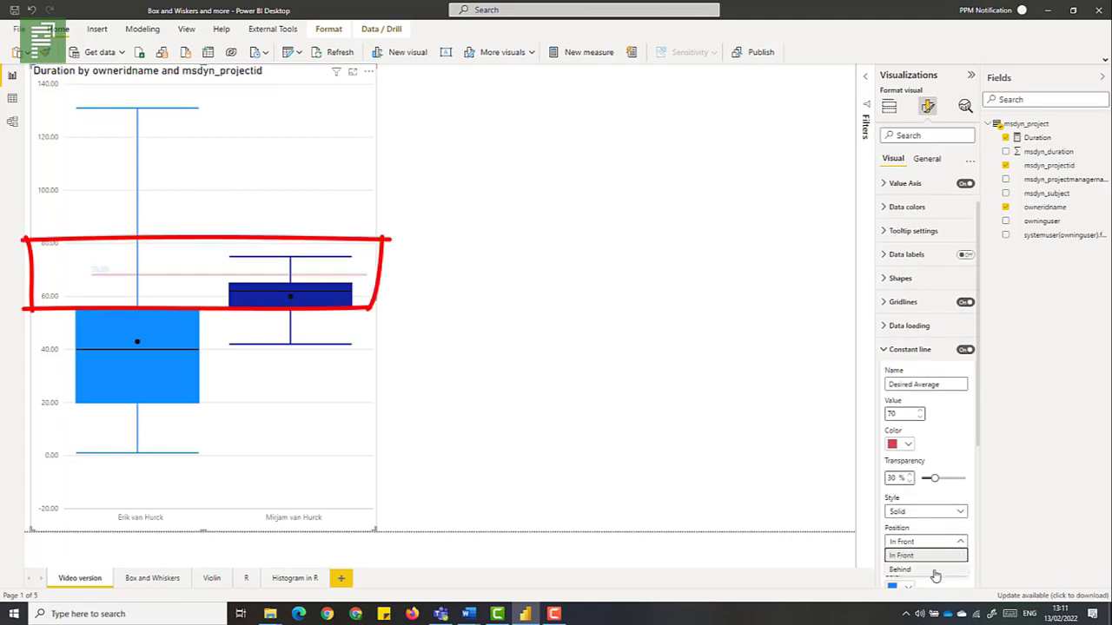
left_click(935, 570)
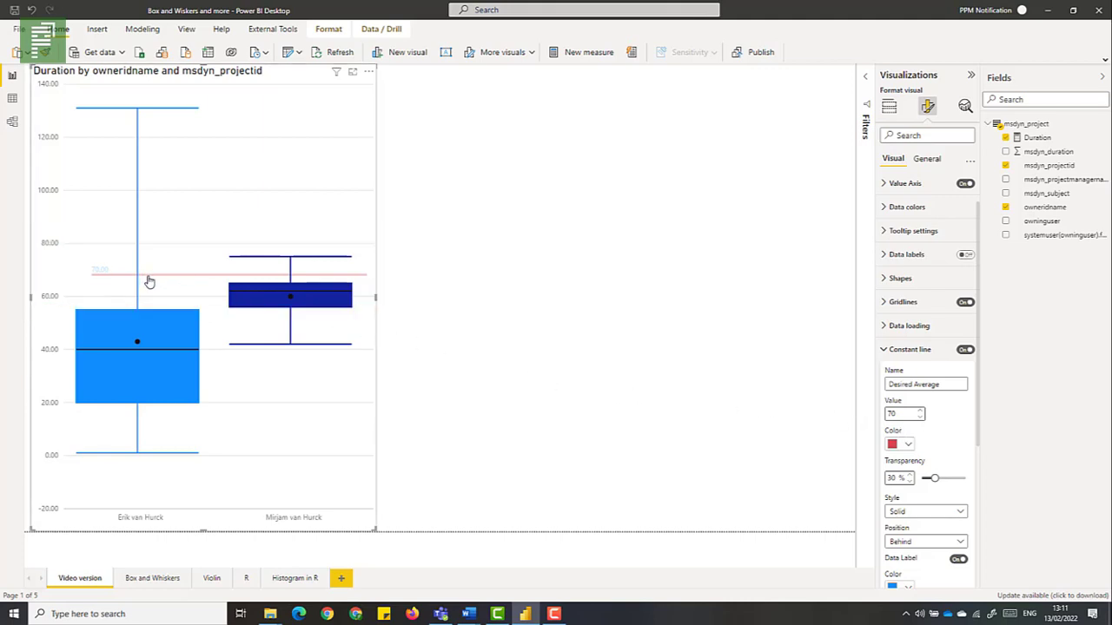
Colour the constant line's data label red, then collapse all formatting cards
scroll(925, 441, "down", 1)
scroll(925, 440, "down", 1)
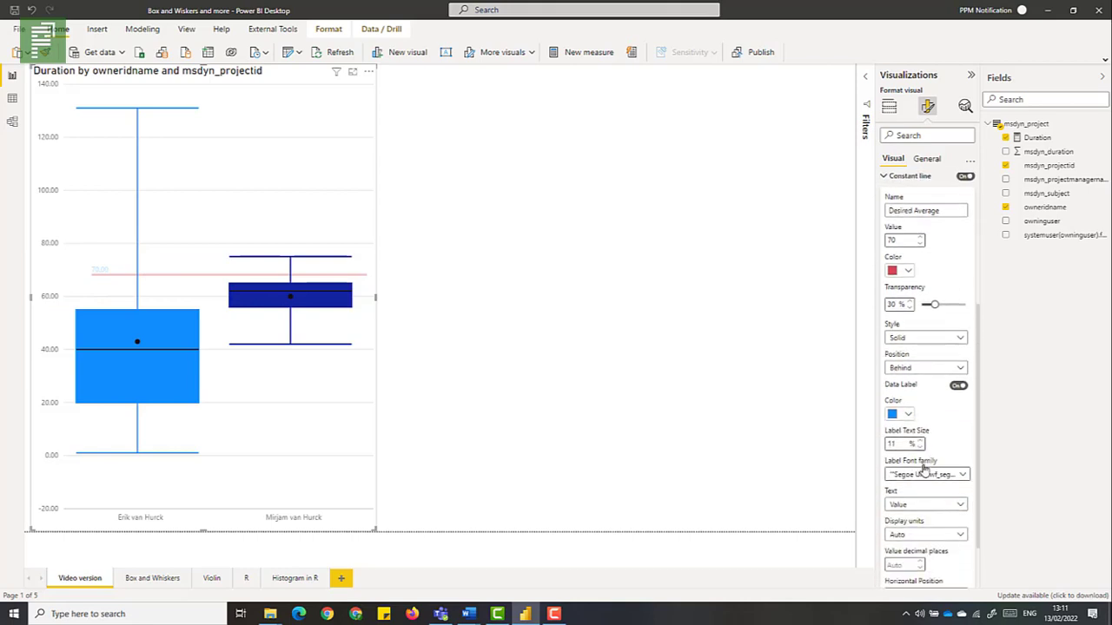
left_click(906, 416)
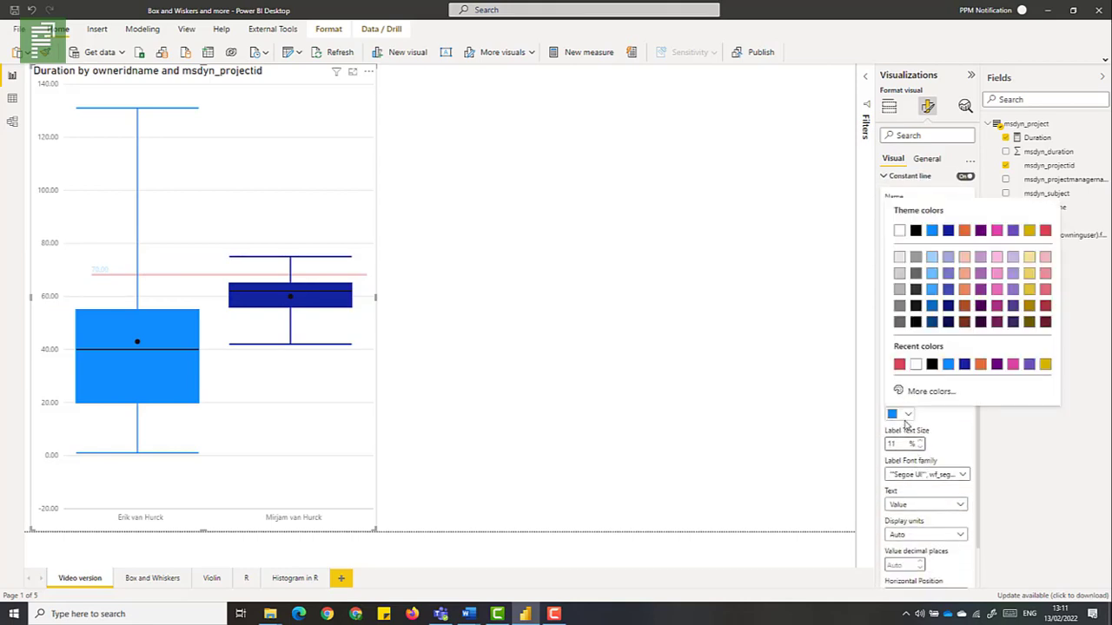
left_click(899, 365)
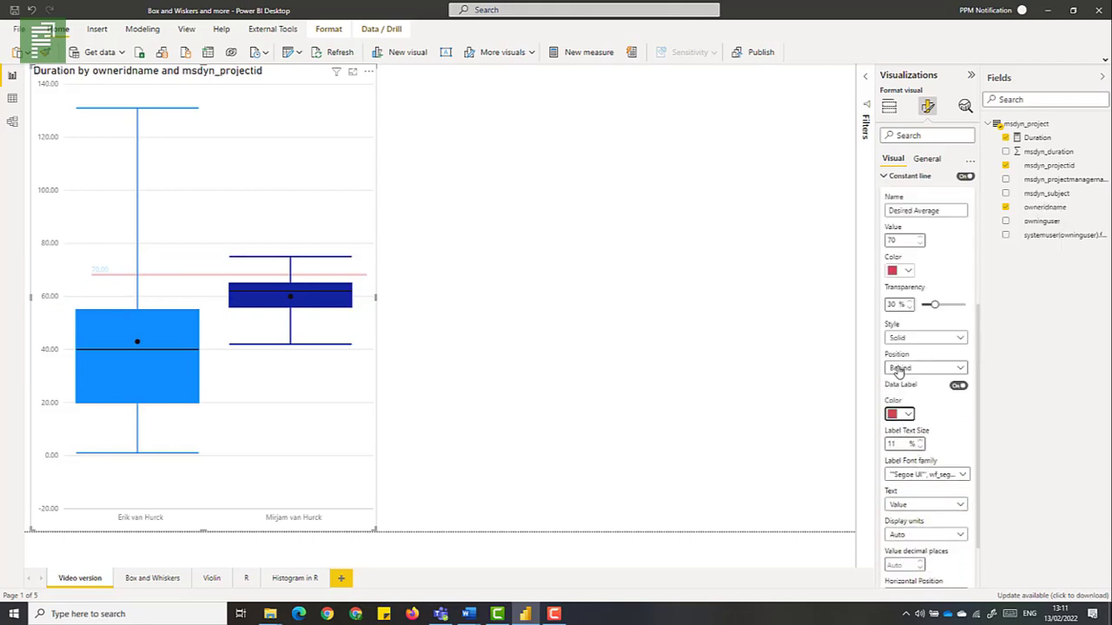
scroll(903, 347, "up", 2)
right_click(886, 345)
left_click(926, 377)
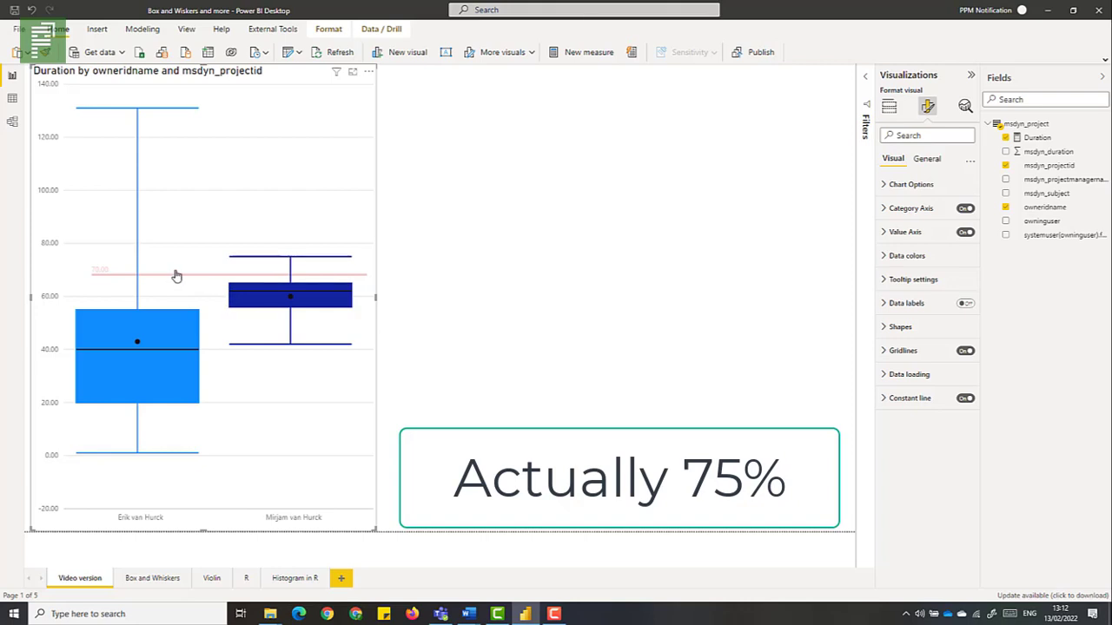
Read the box plot tooltips (first owner 1 to 131, median 40), then deselect the chart
mouse_move(130, 317)
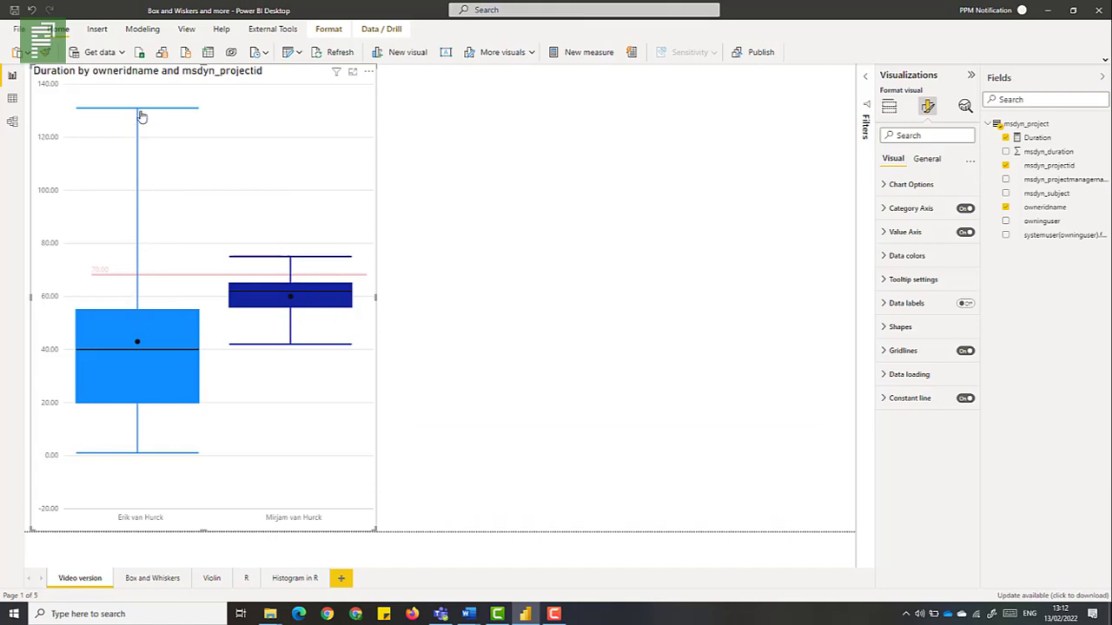
mouse_move(138, 114)
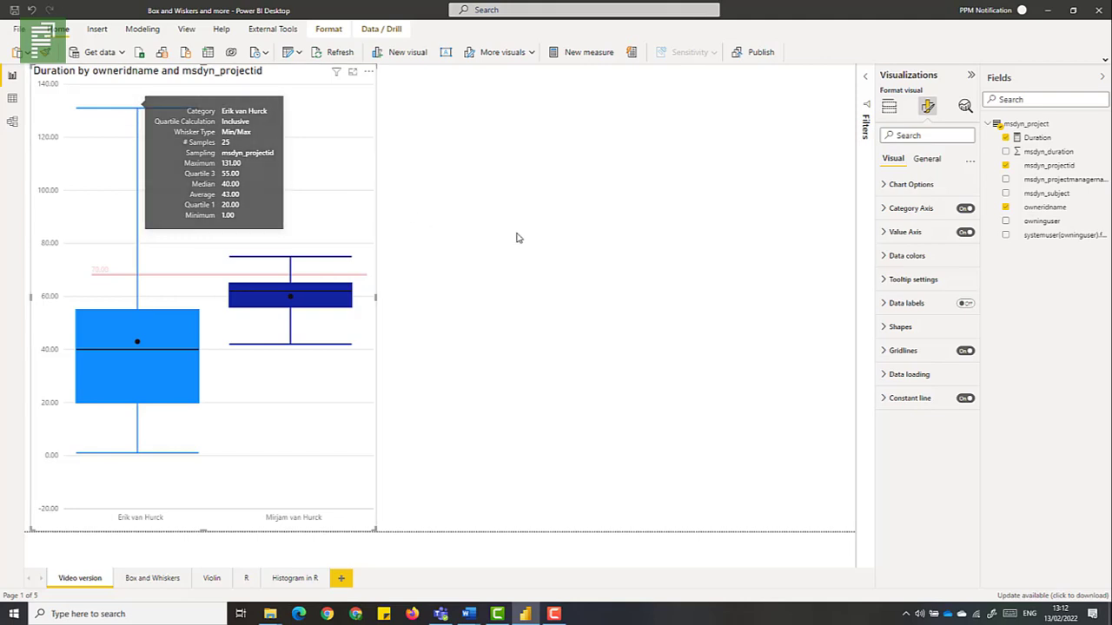
left_click(463, 226)
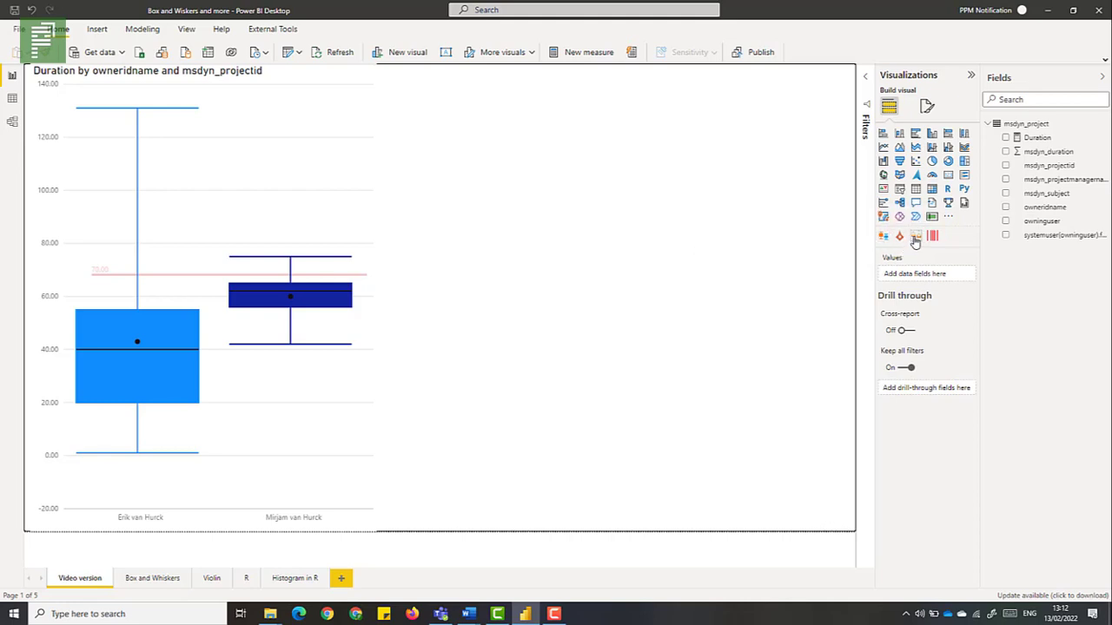
Add a Box and Whisker (MAQ) visual and widen it across the empty right side
left_click(915, 240)
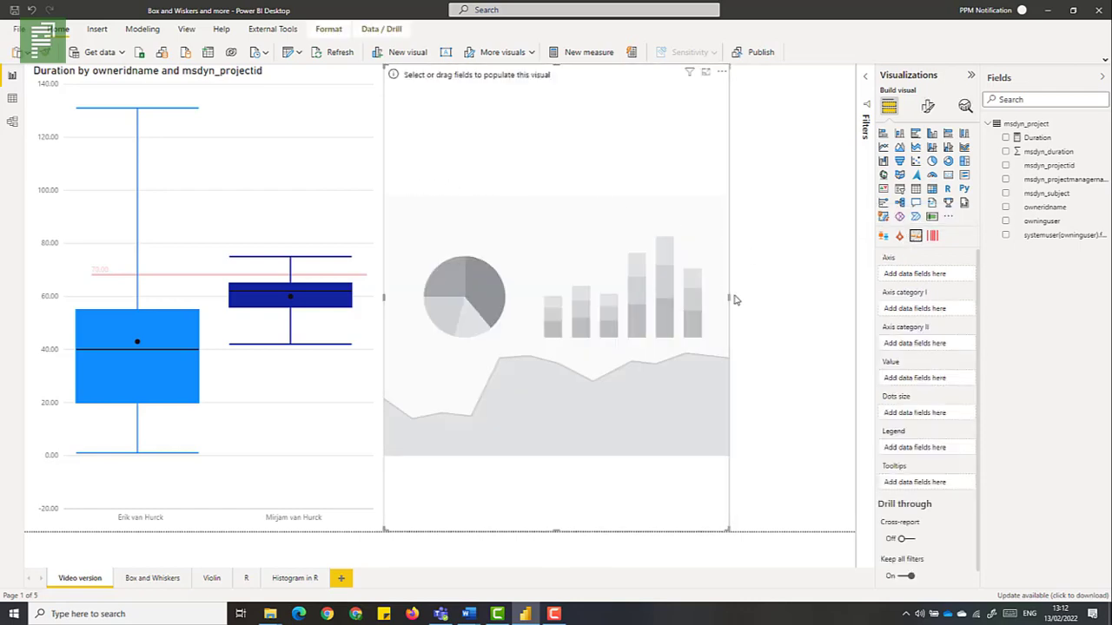
left_click_drag(730, 296, 855, 296)
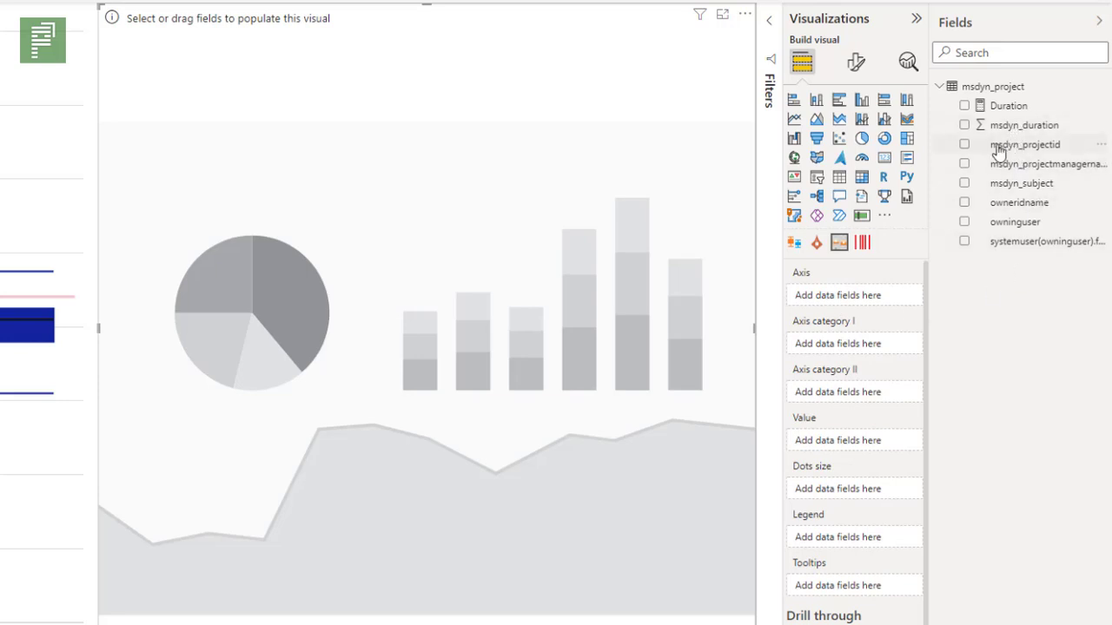
Put msdyn_projectid in Axis, ownername in Axis category I and Duration in Value
left_click_drag(984, 159, 853, 297)
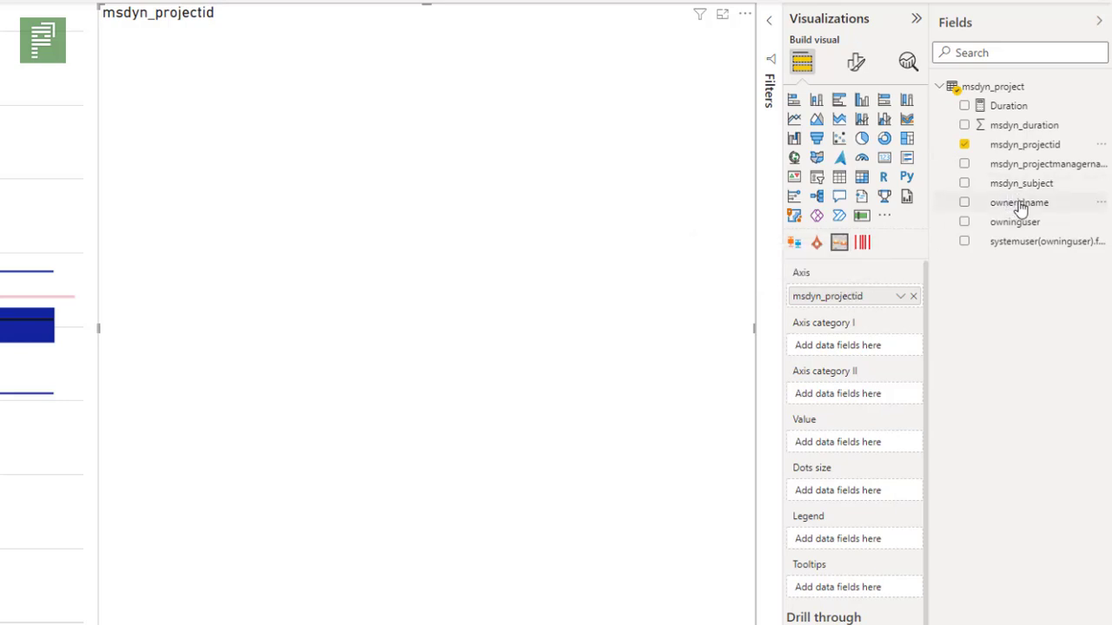
left_click_drag(1022, 206, 823, 347)
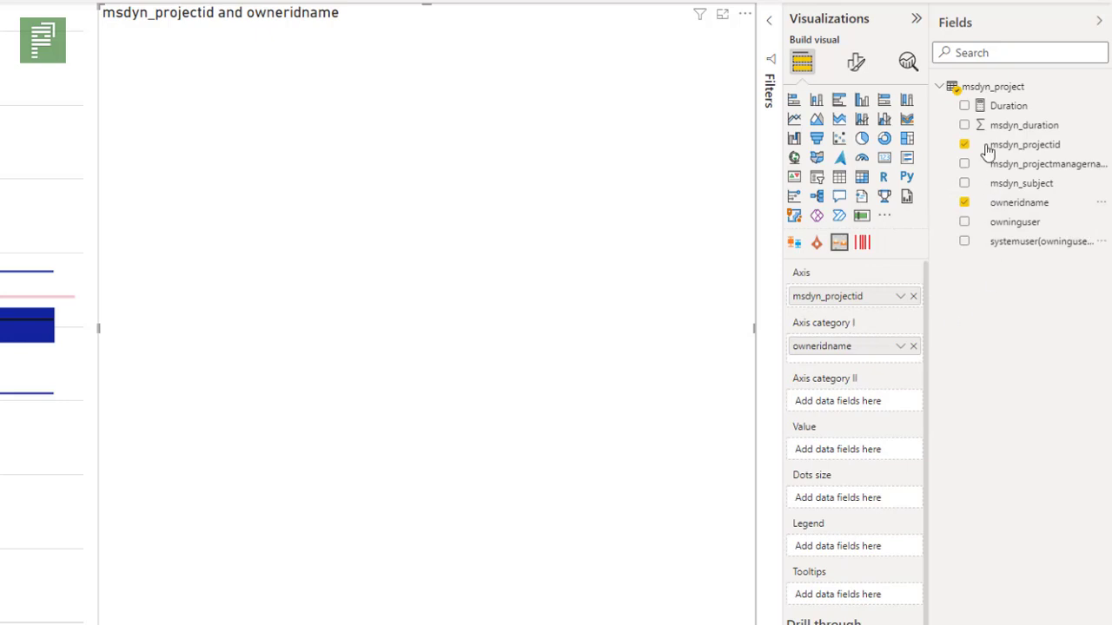
left_click_drag(993, 106, 855, 450)
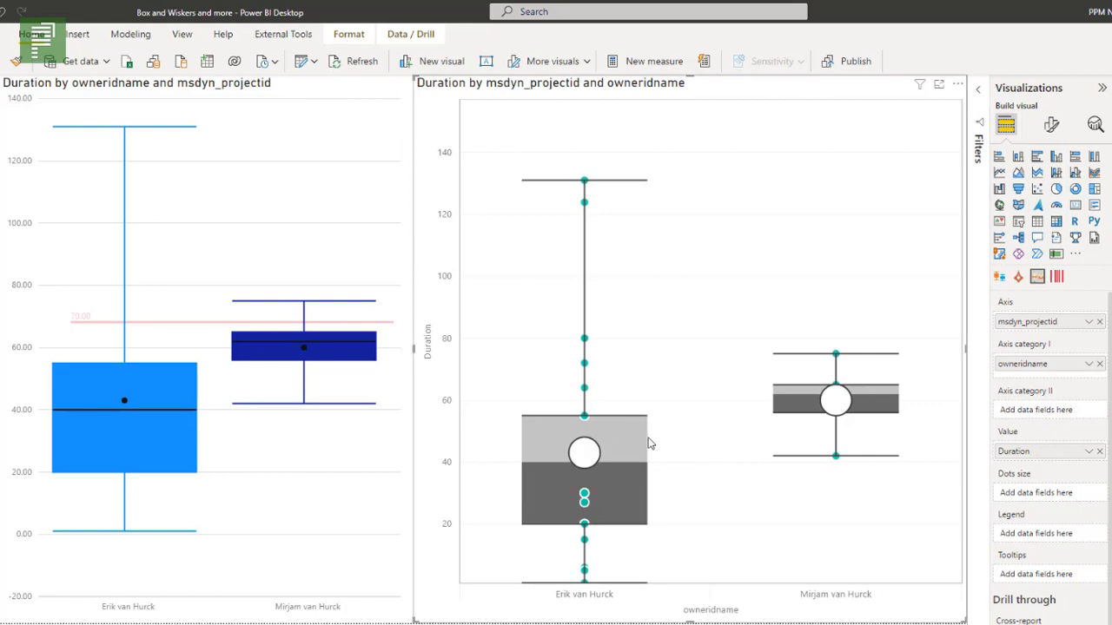
Move ownername into Axis category II so each owner gets its own panel
mouse_move(617, 443)
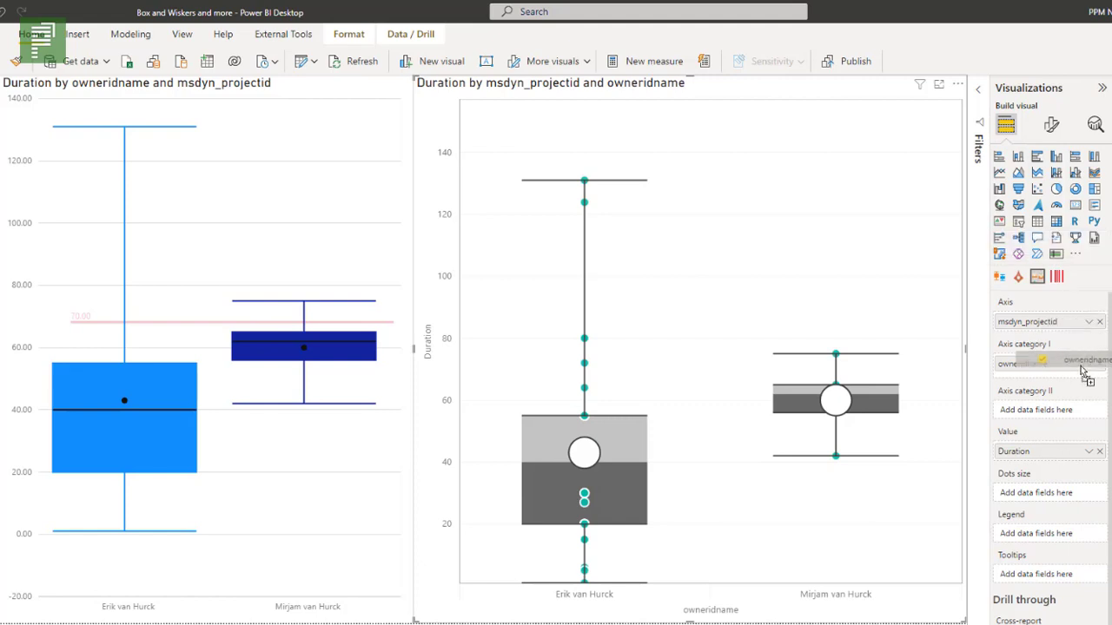
left_click_drag(1038, 363, 1048, 415)
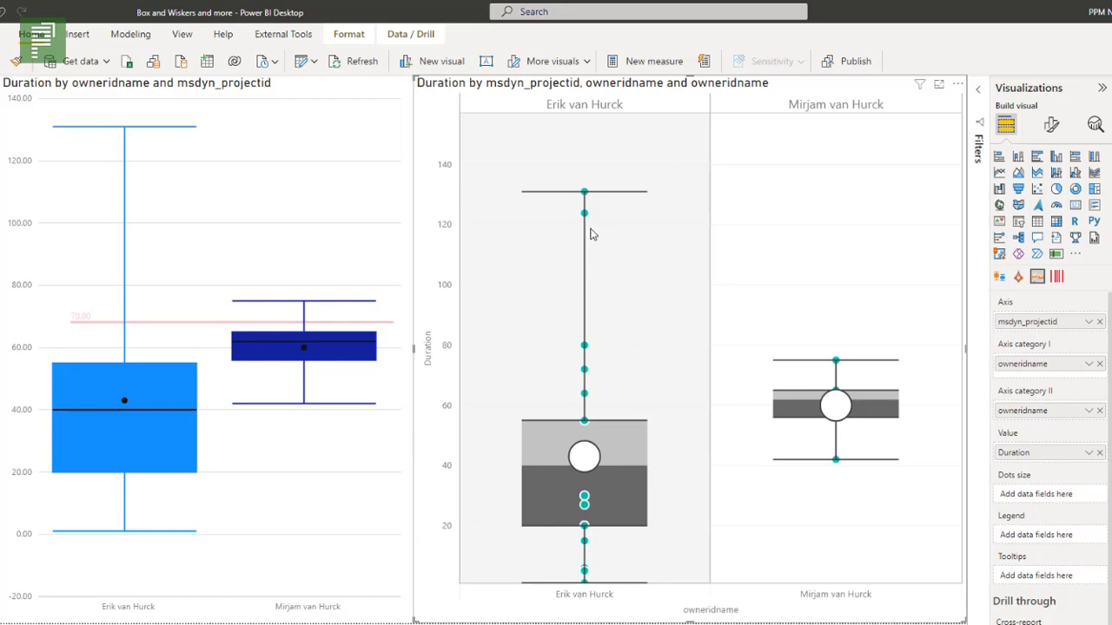
mouse_move(583, 217)
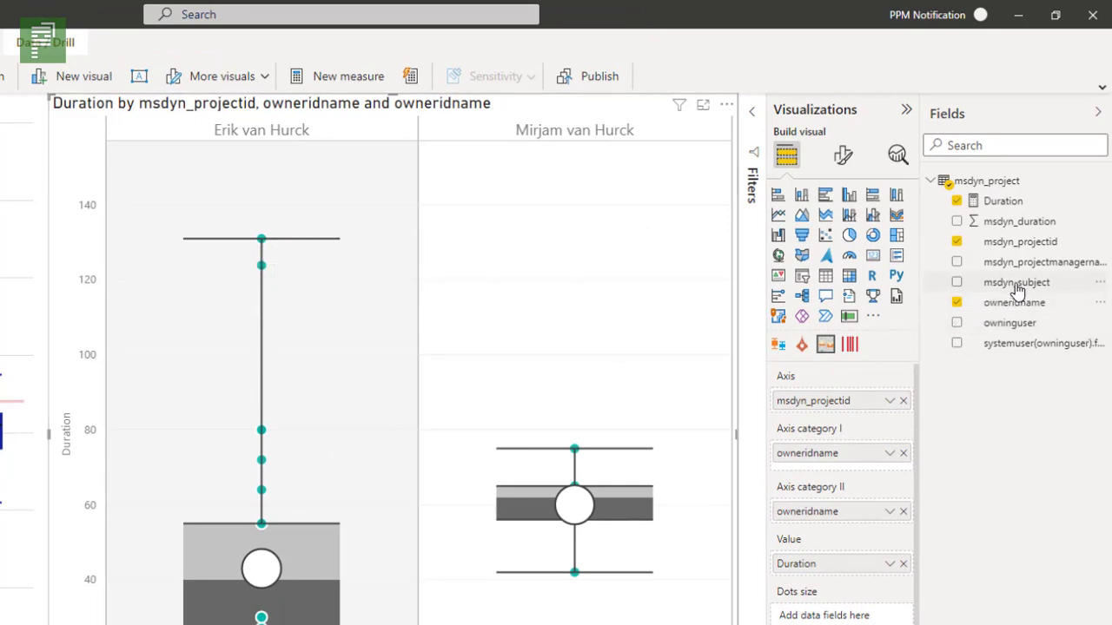
Replace msdyn_projectid with msdyn_subject on the MAQ box plot's axis and check the point tooltips
left_click_drag(1017, 284, 860, 407)
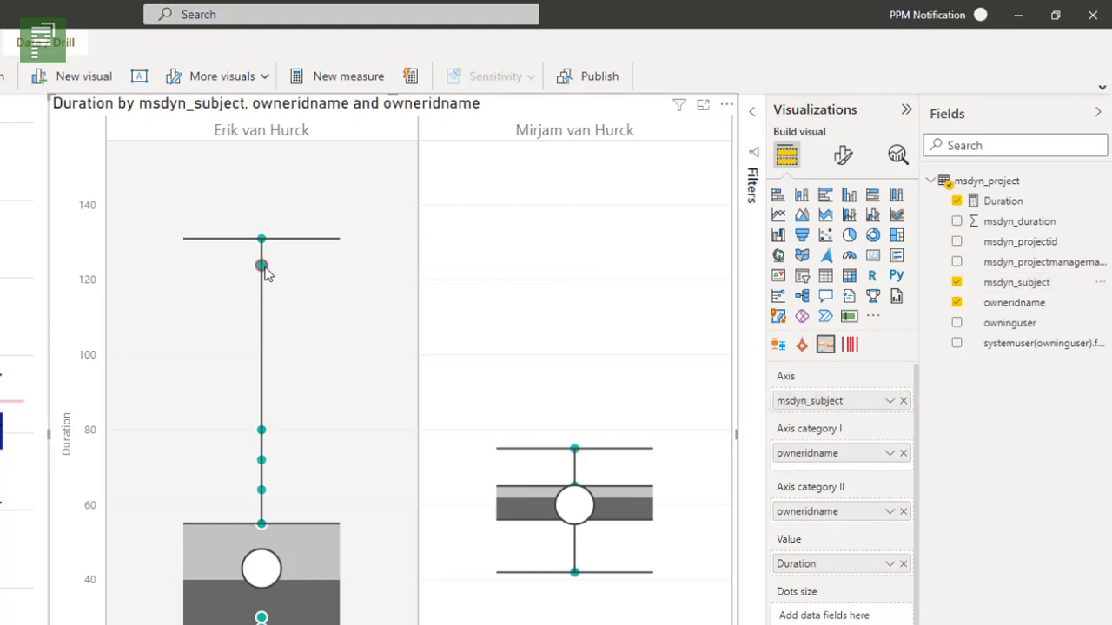
mouse_move(264, 268)
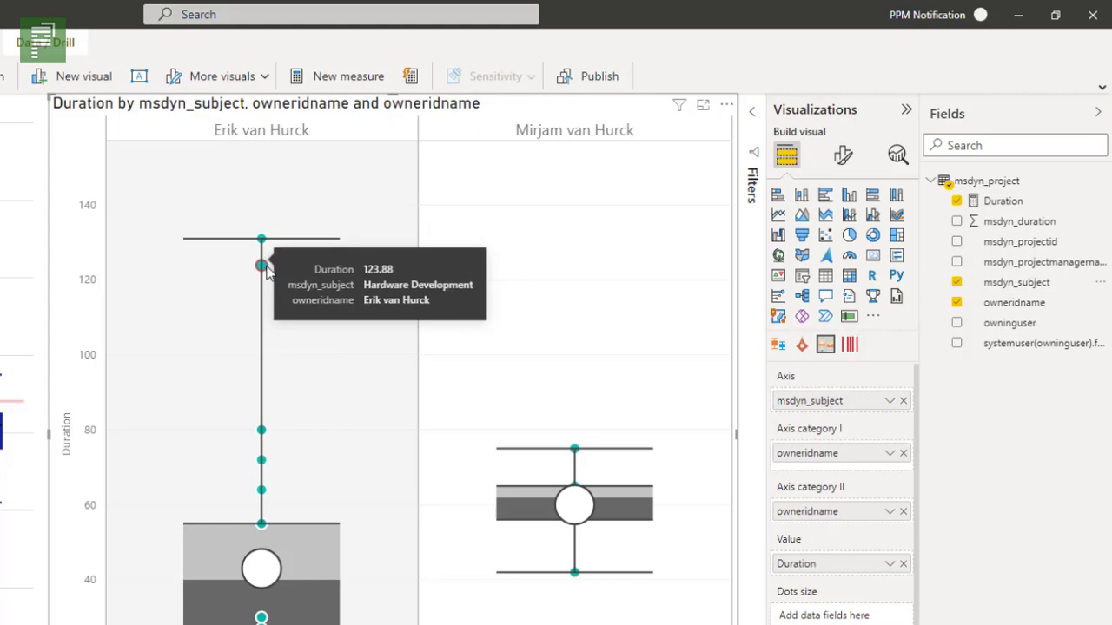
mouse_move(263, 240)
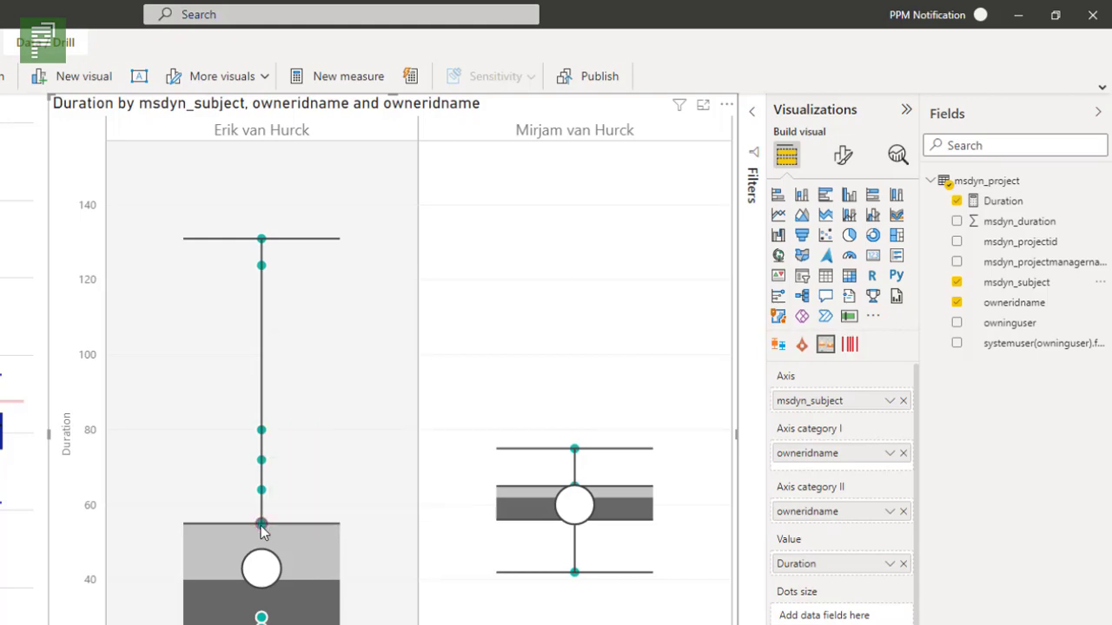
mouse_move(267, 603)
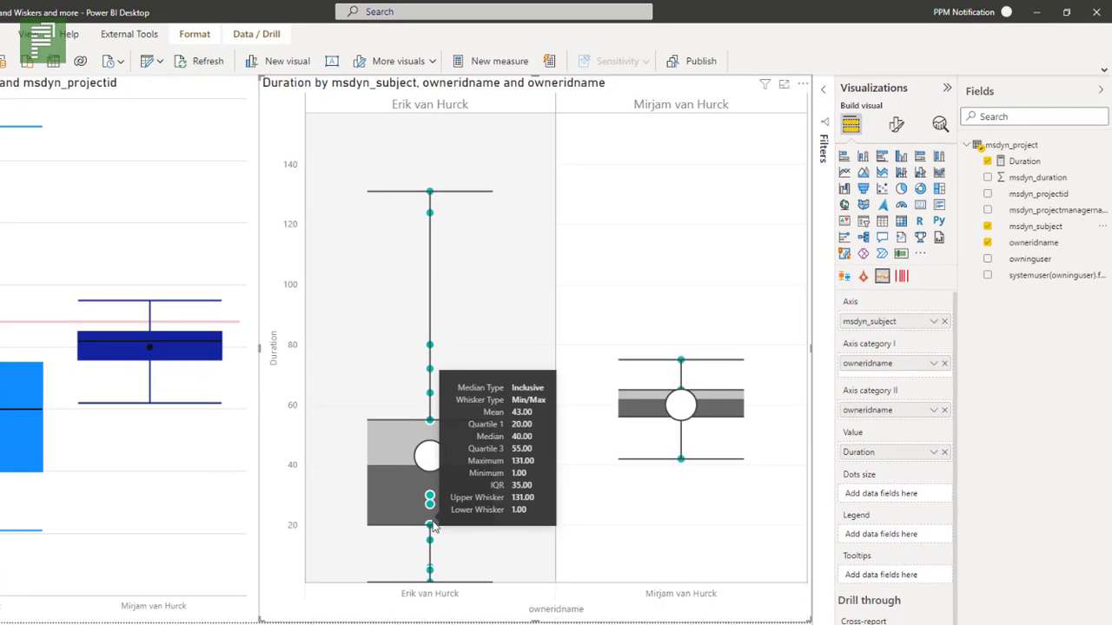
mouse_move(432, 527)
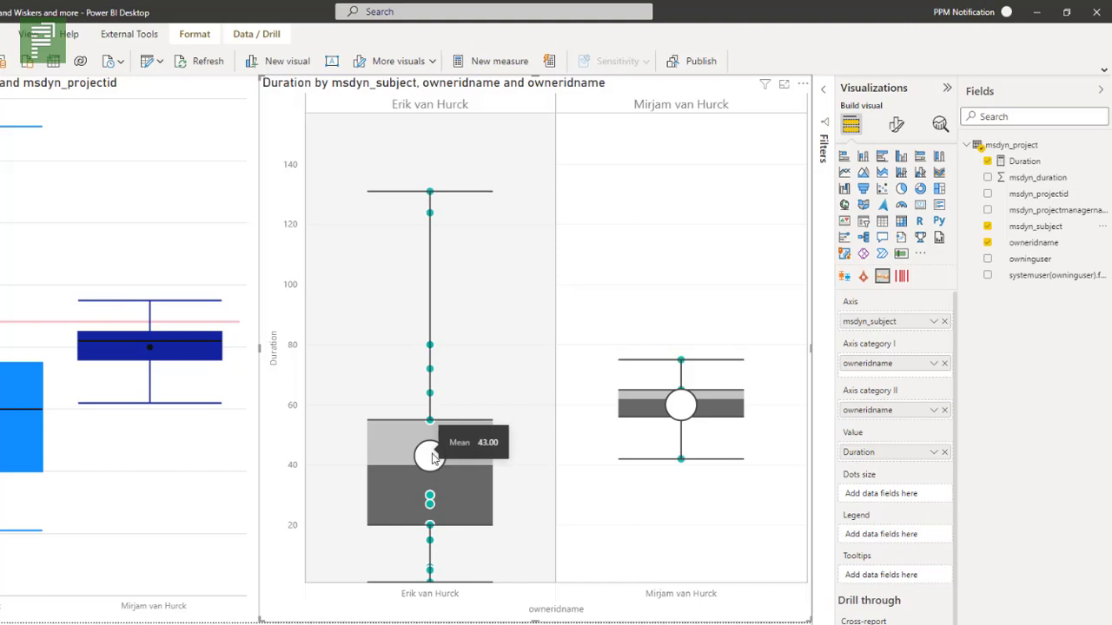
mouse_move(405, 464)
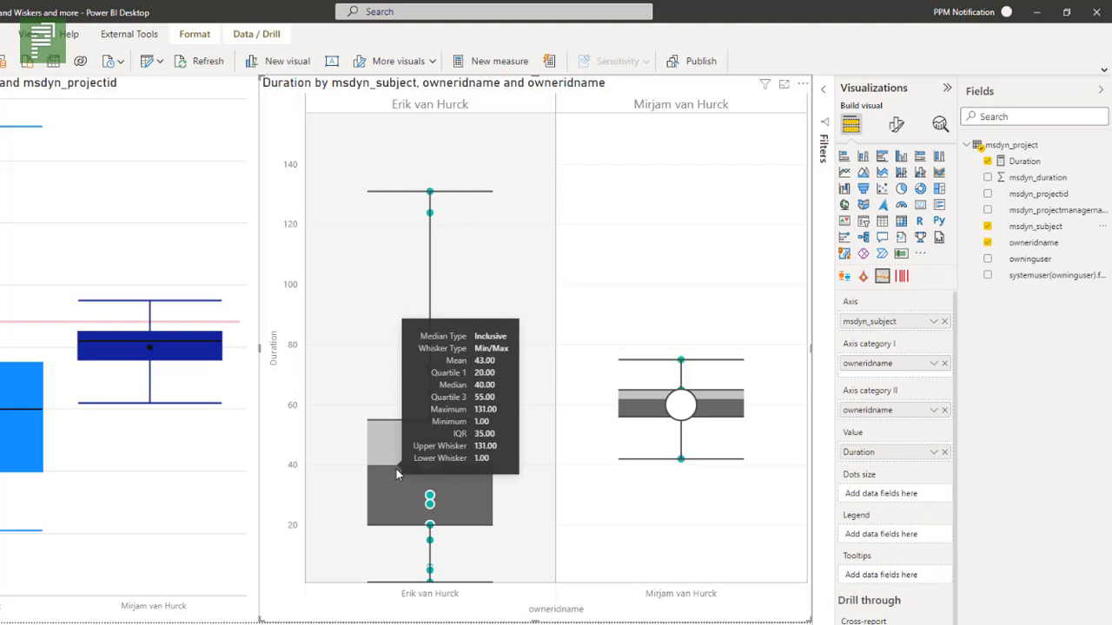
In the MAQ box plot's Box options, colour the upper box halves blue and the lower halves orange
left_click(895, 127)
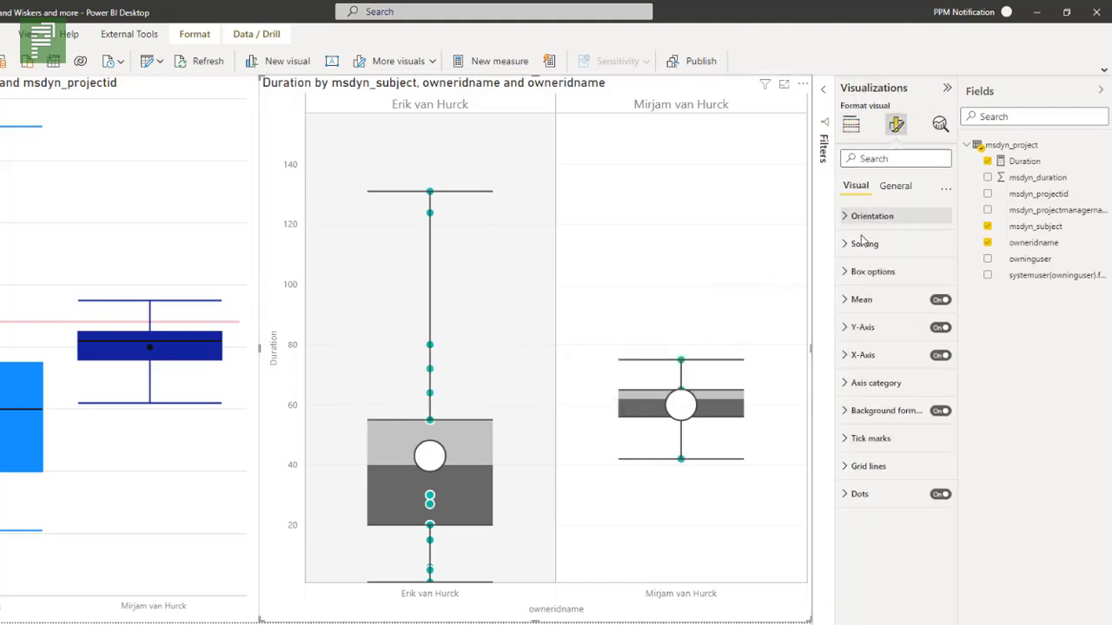
left_click(853, 273)
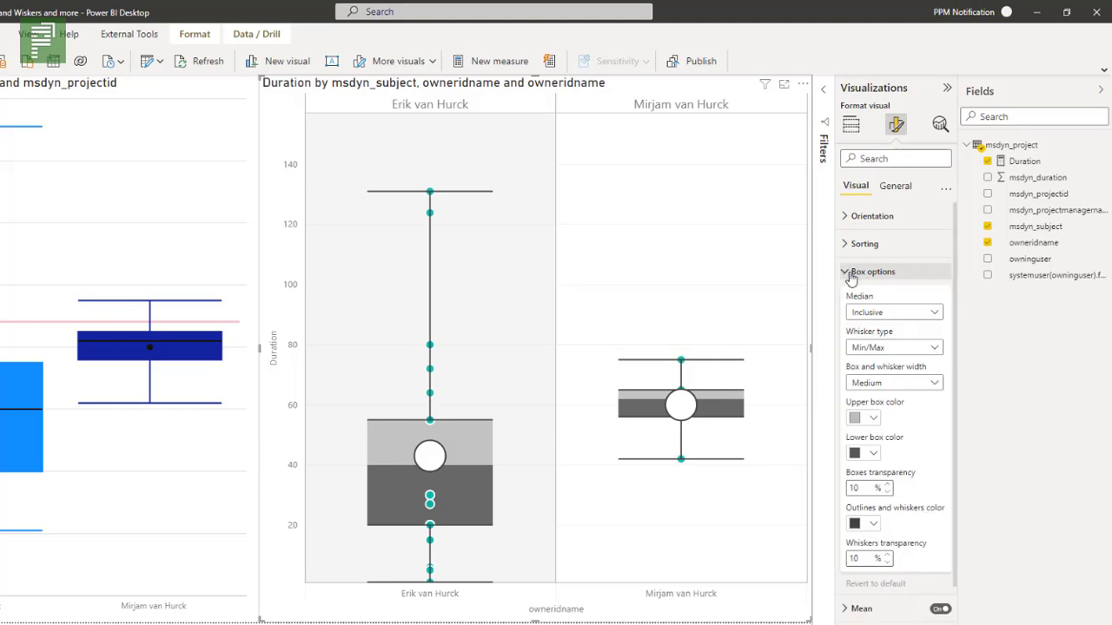
left_click(872, 418)
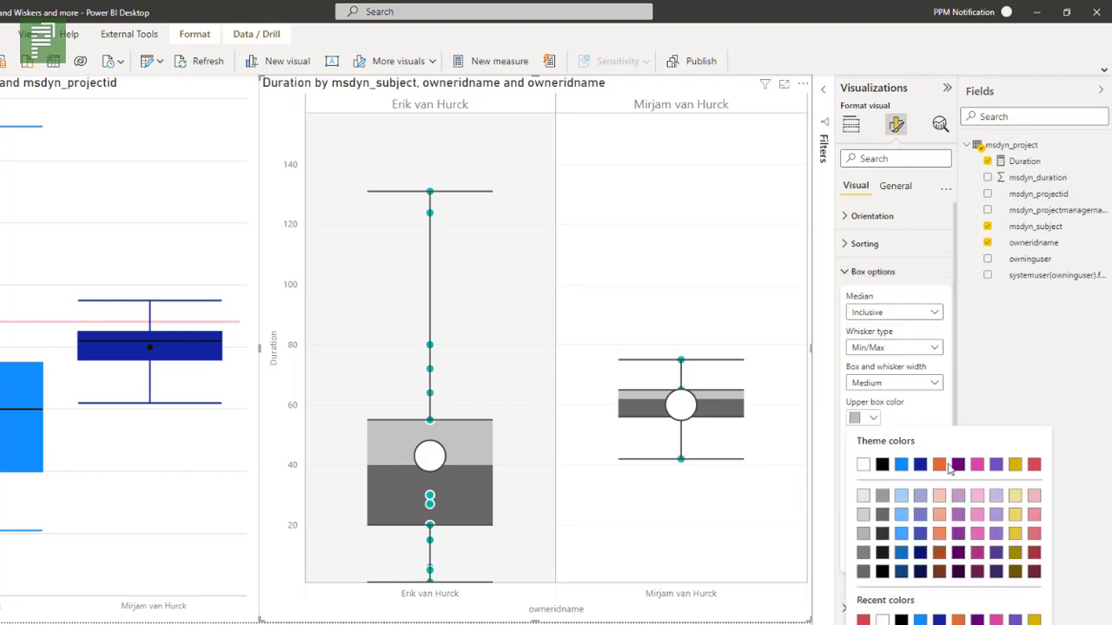
left_click(901, 464)
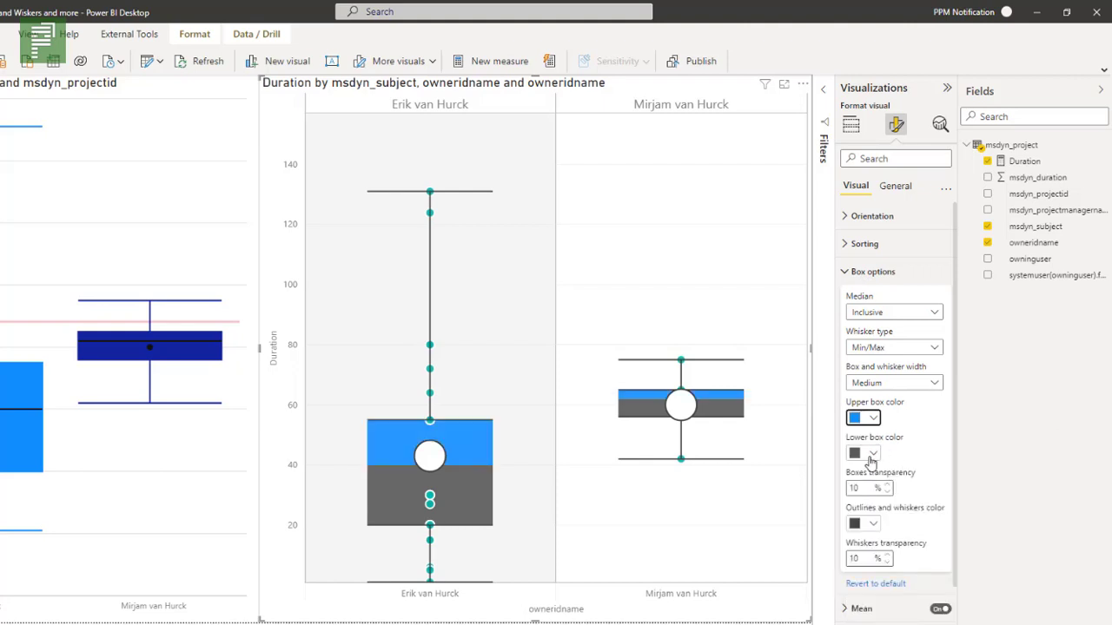
left_click(872, 457)
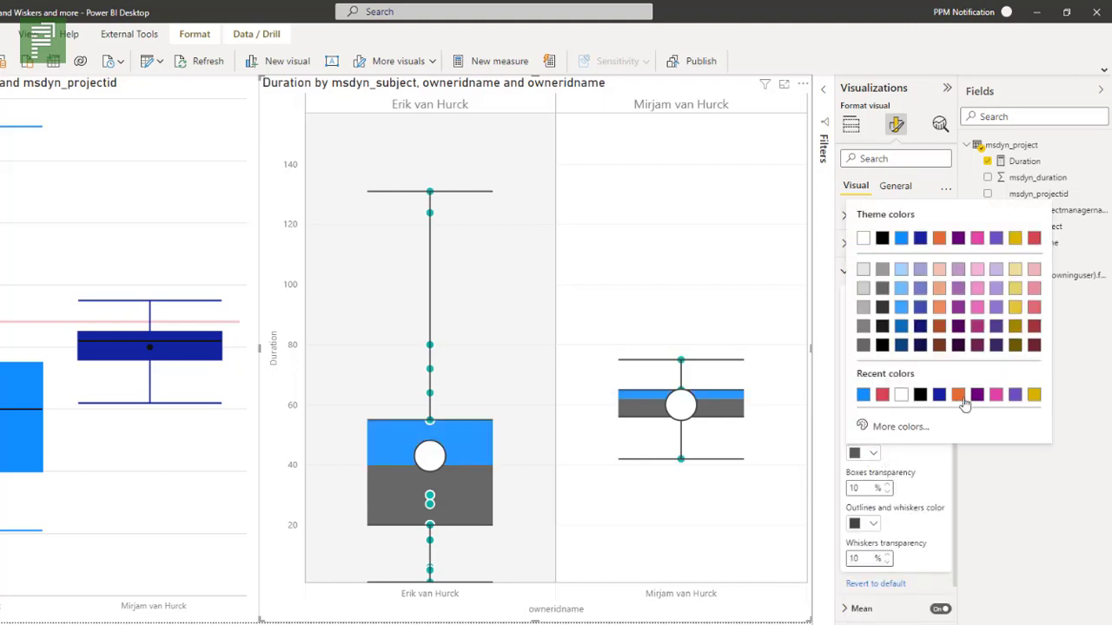
left_click(959, 395)
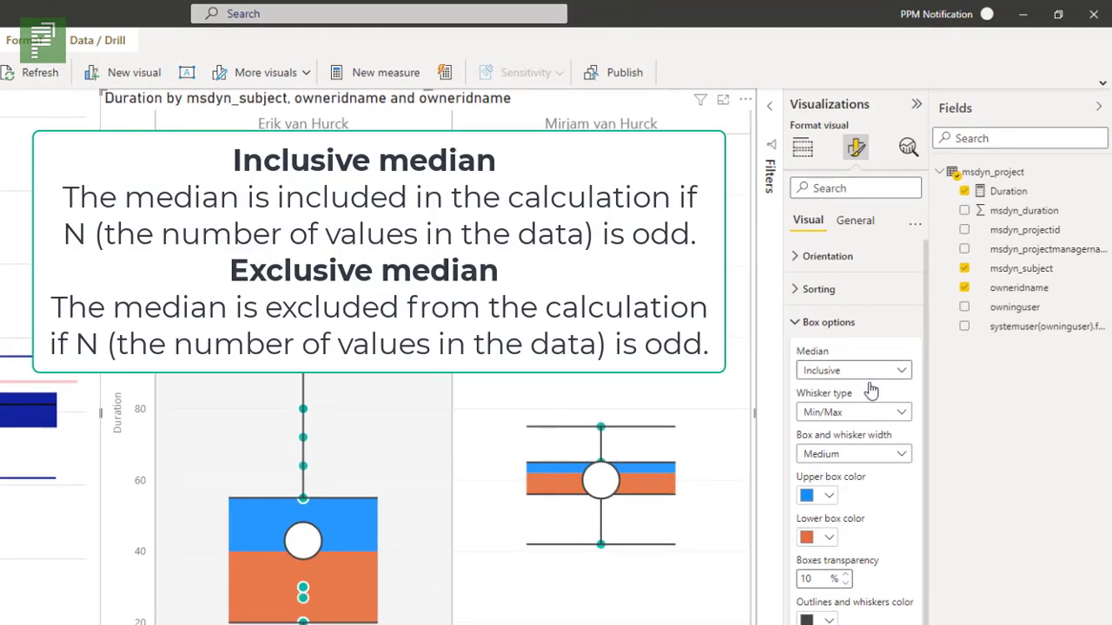
Compare the Exclusive and Inclusive median calculations, leaving the box plot median on Inclusive
left_click(869, 373)
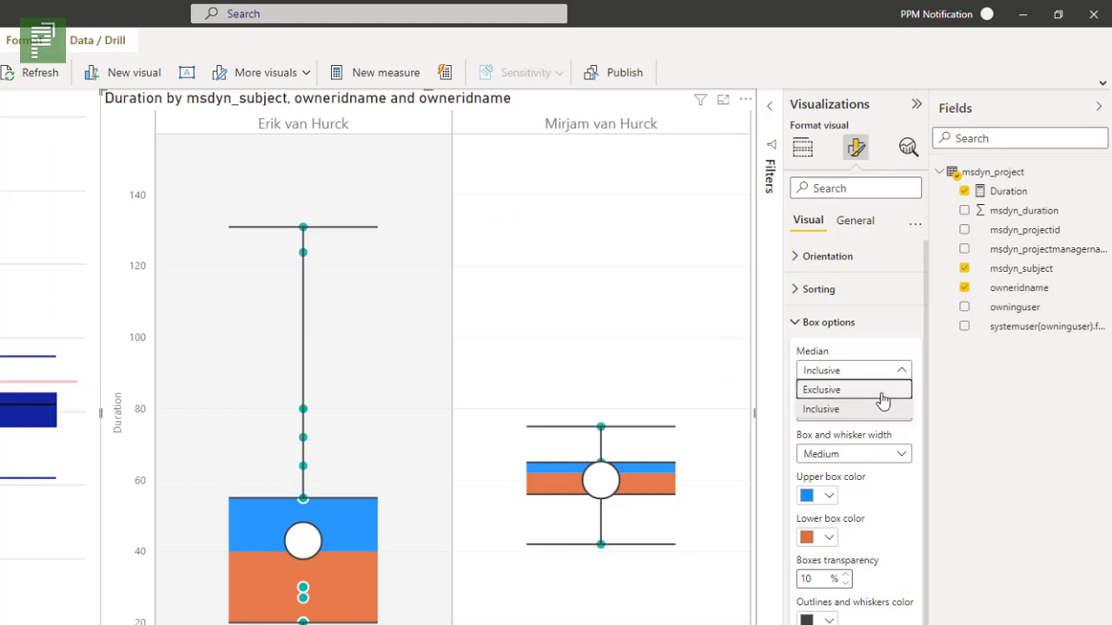
left_click(880, 391)
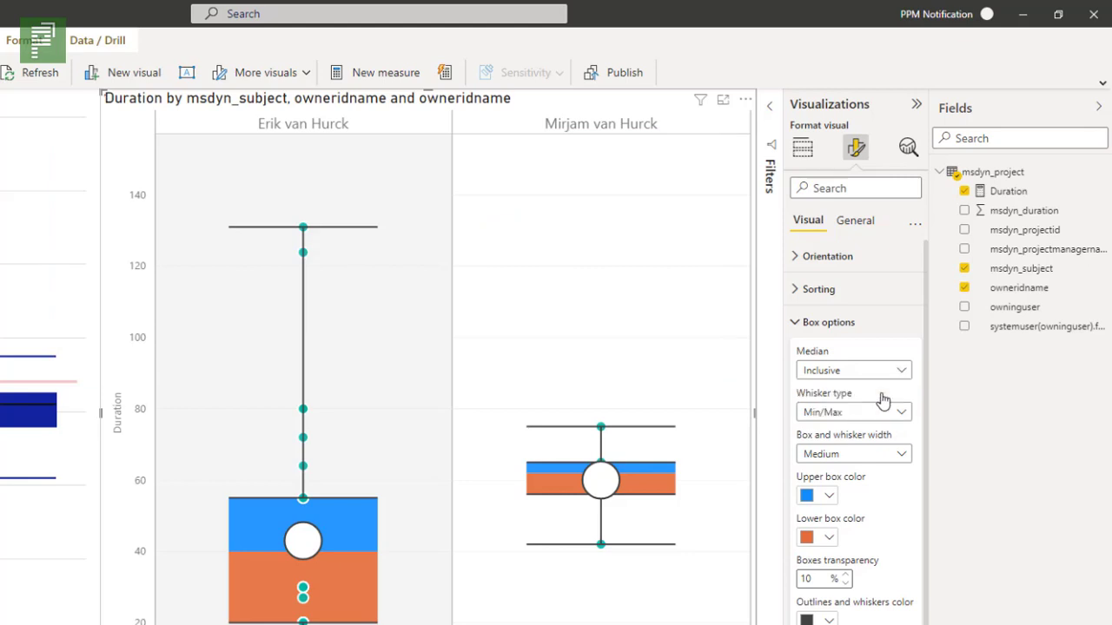
left_click(875, 374)
left_click(874, 388)
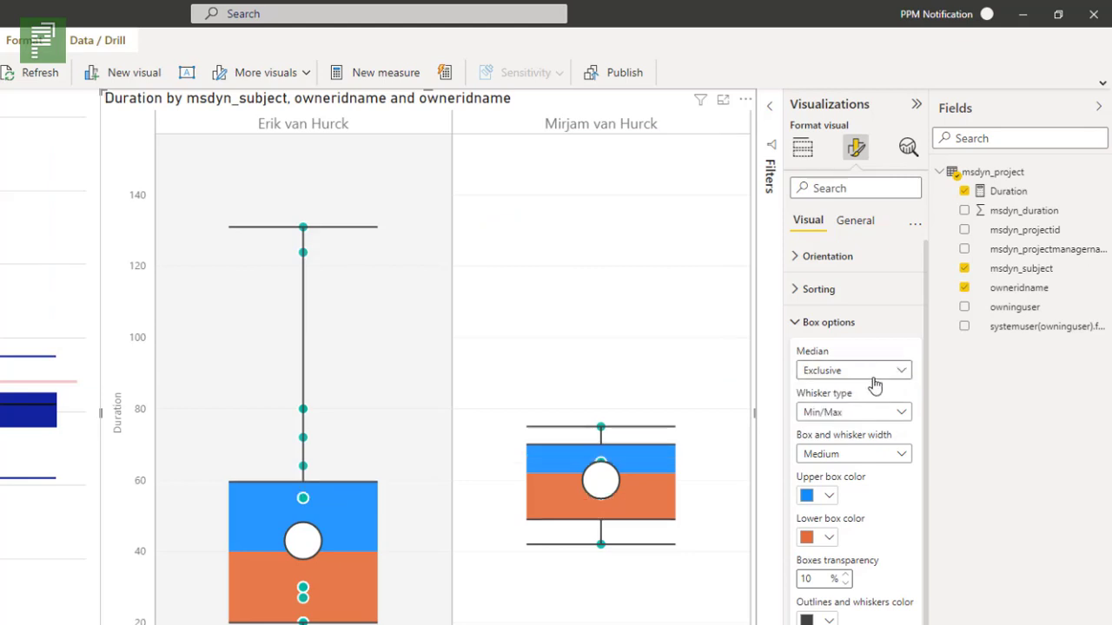
left_click(874, 379)
left_click(871, 386)
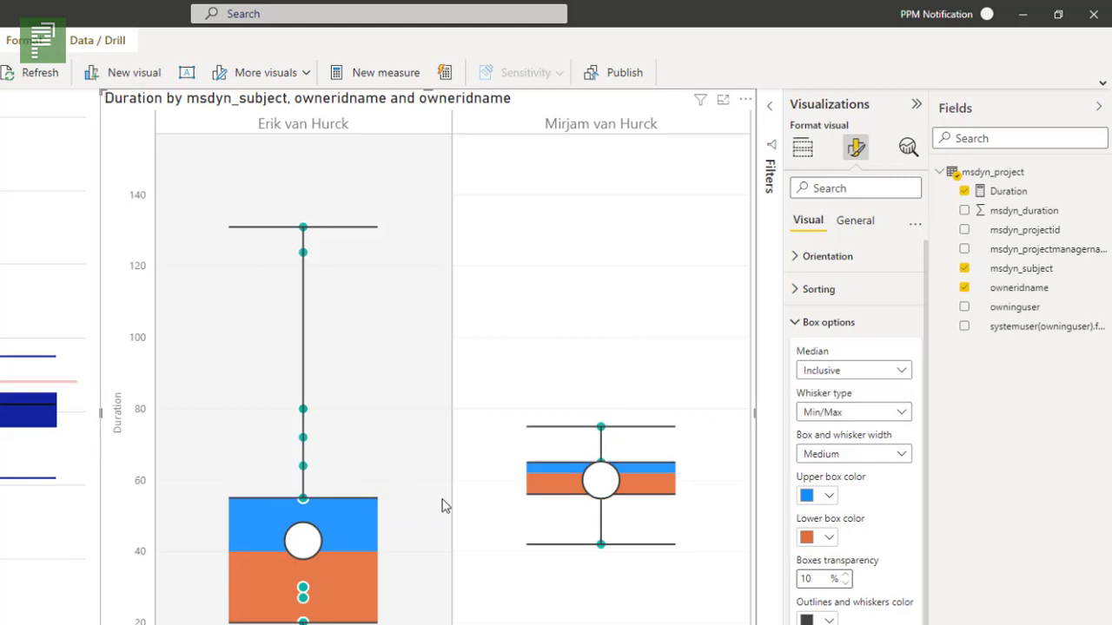
left_click(847, 379)
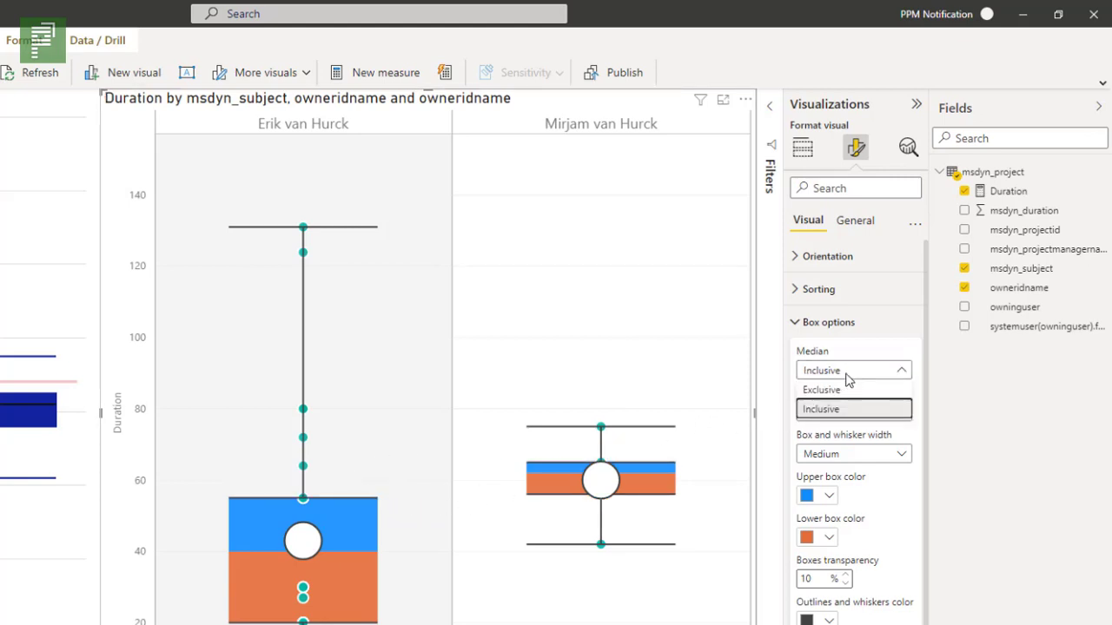
left_click(847, 379)
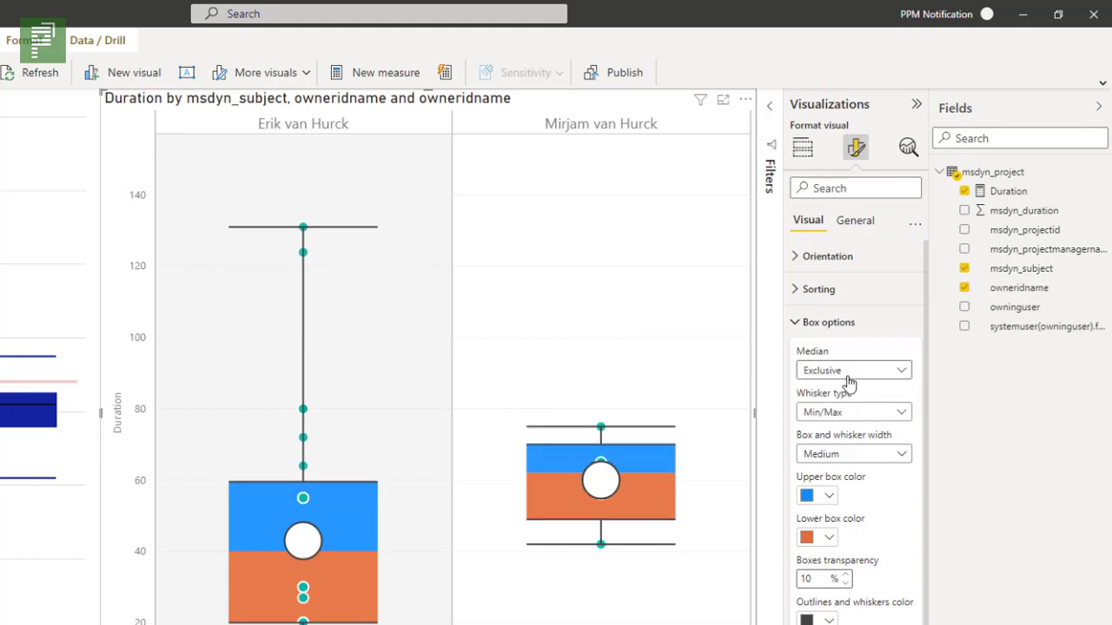
left_click(847, 375)
left_click(839, 392)
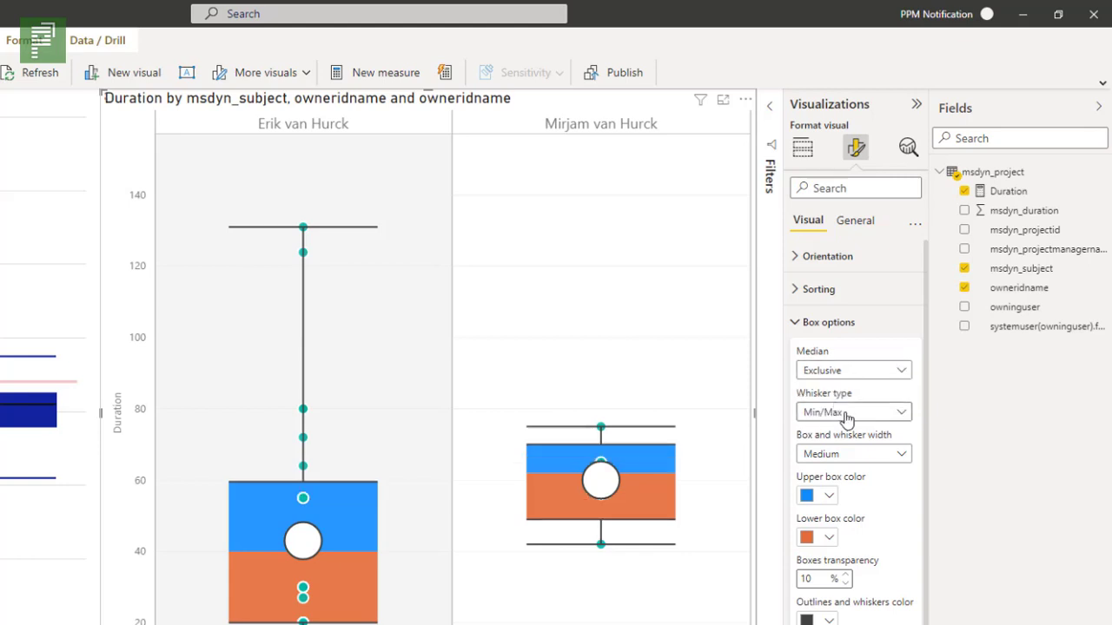
left_click(841, 412)
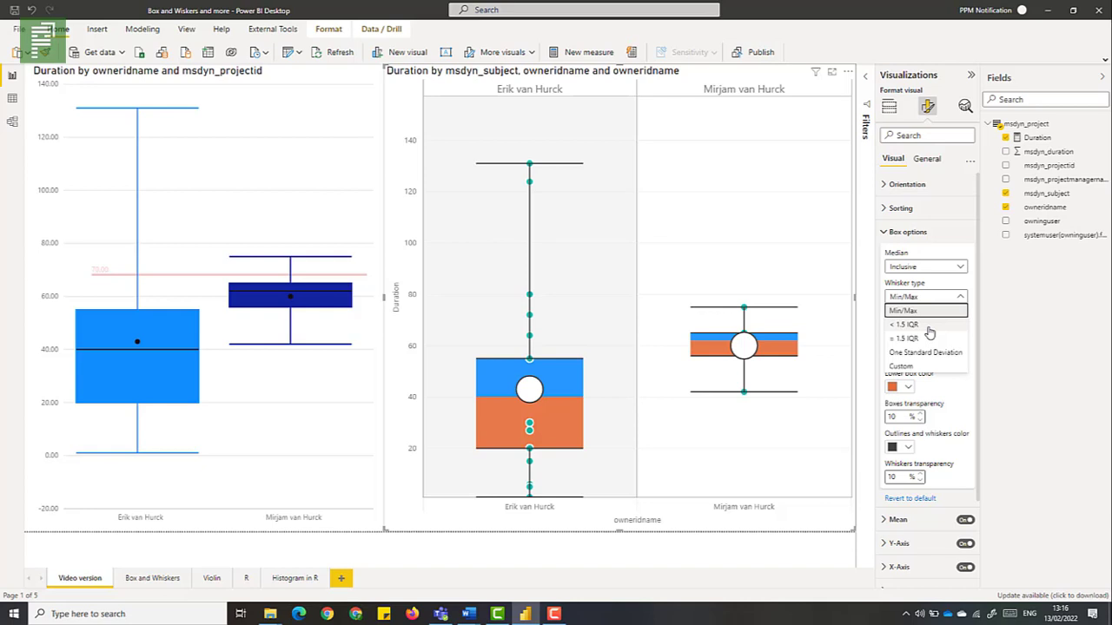
Trial < 1.5 IQR, ≤ 1.5 IQR and One Standard Deviation whiskers, then set Min/Max again
left_click(928, 327)
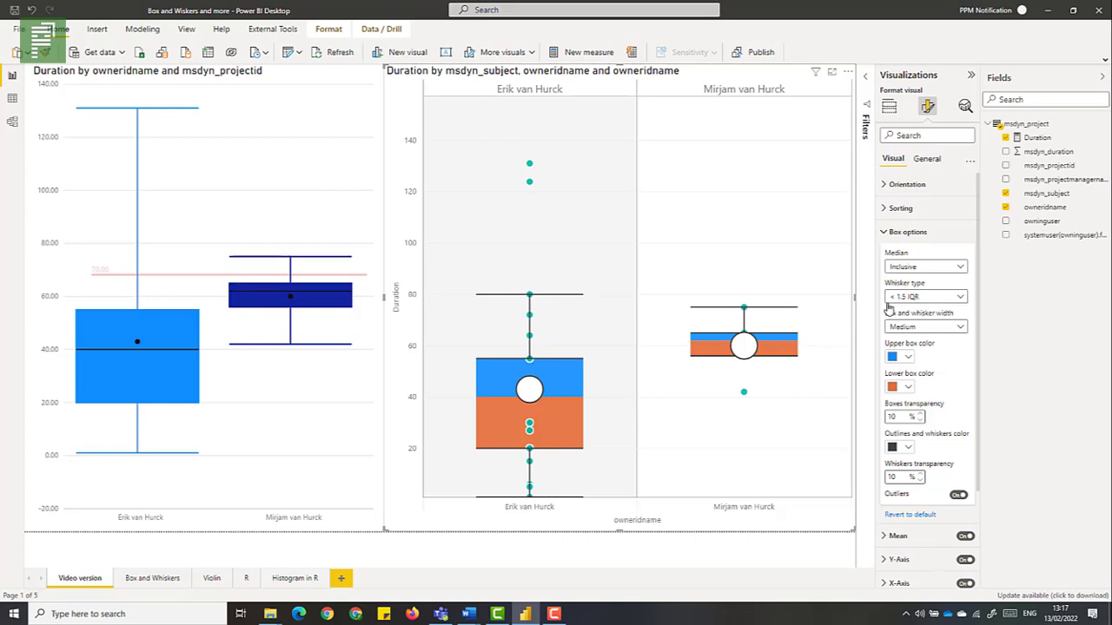
left_click(915, 298)
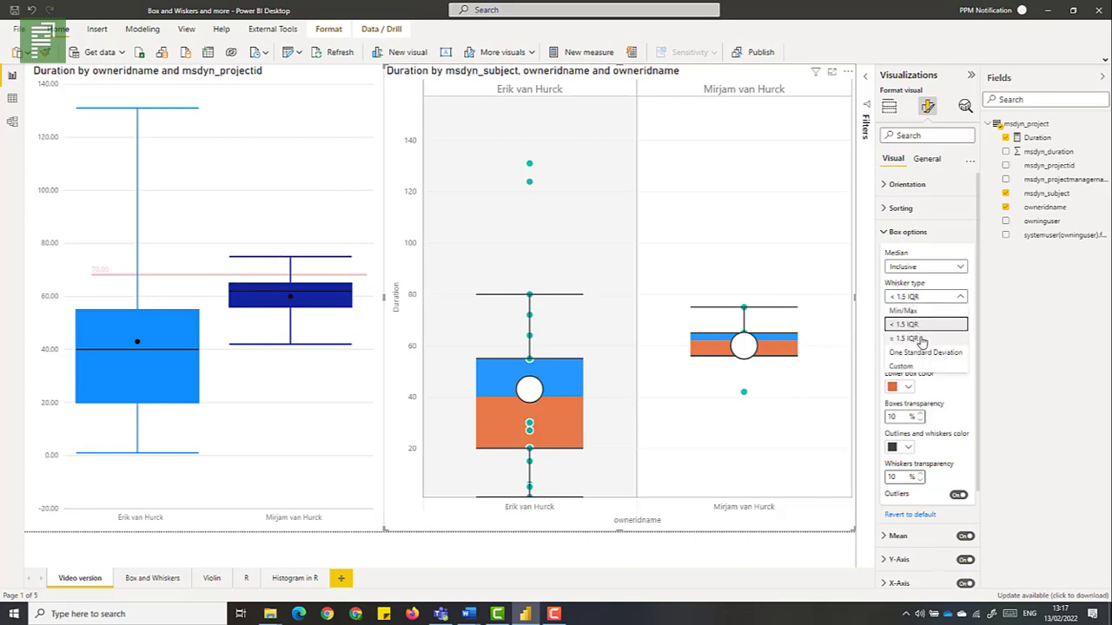
left_click(921, 338)
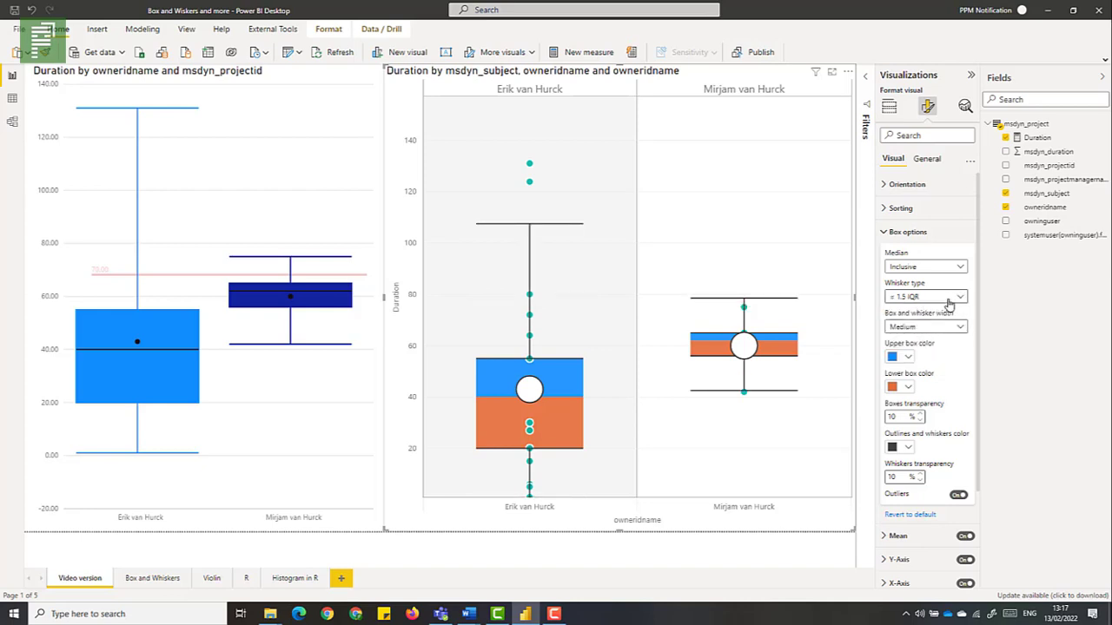
left_click(949, 300)
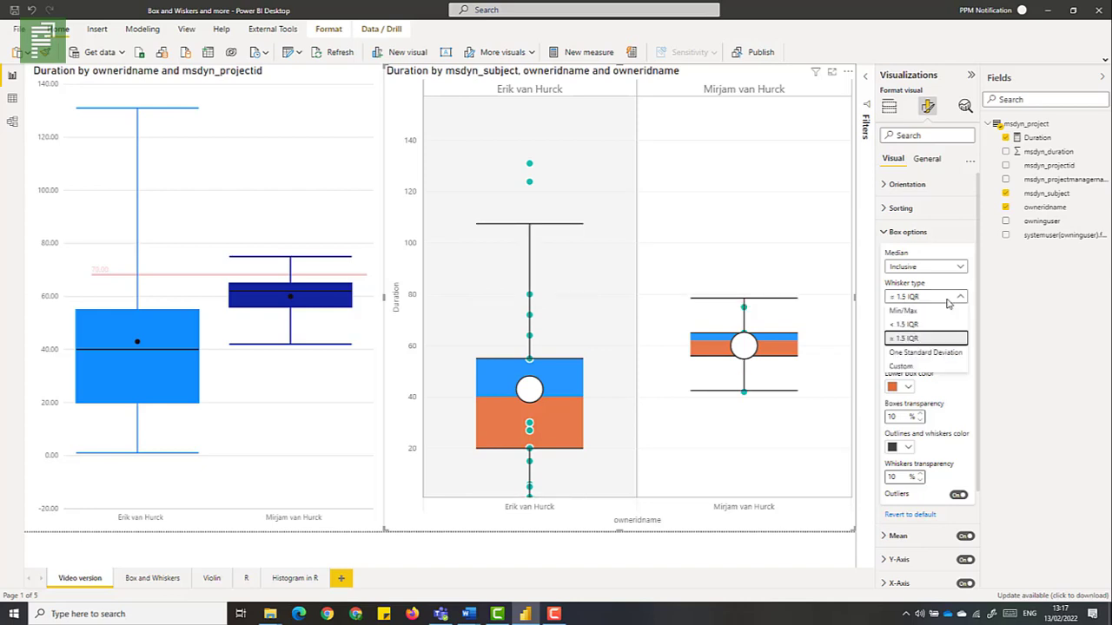
left_click(906, 354)
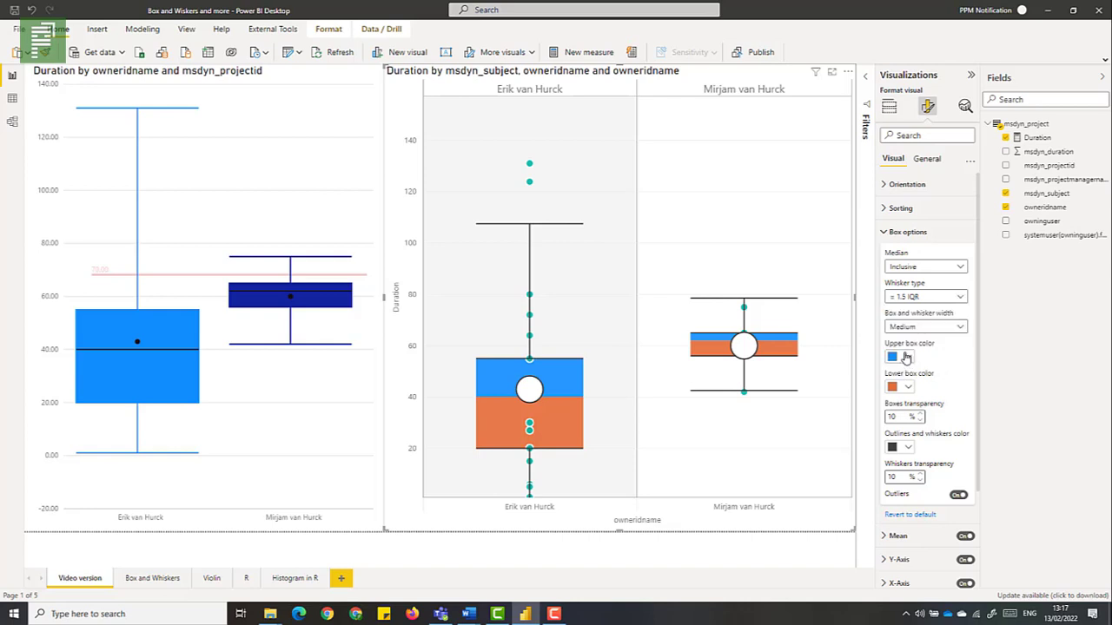
left_click(904, 304)
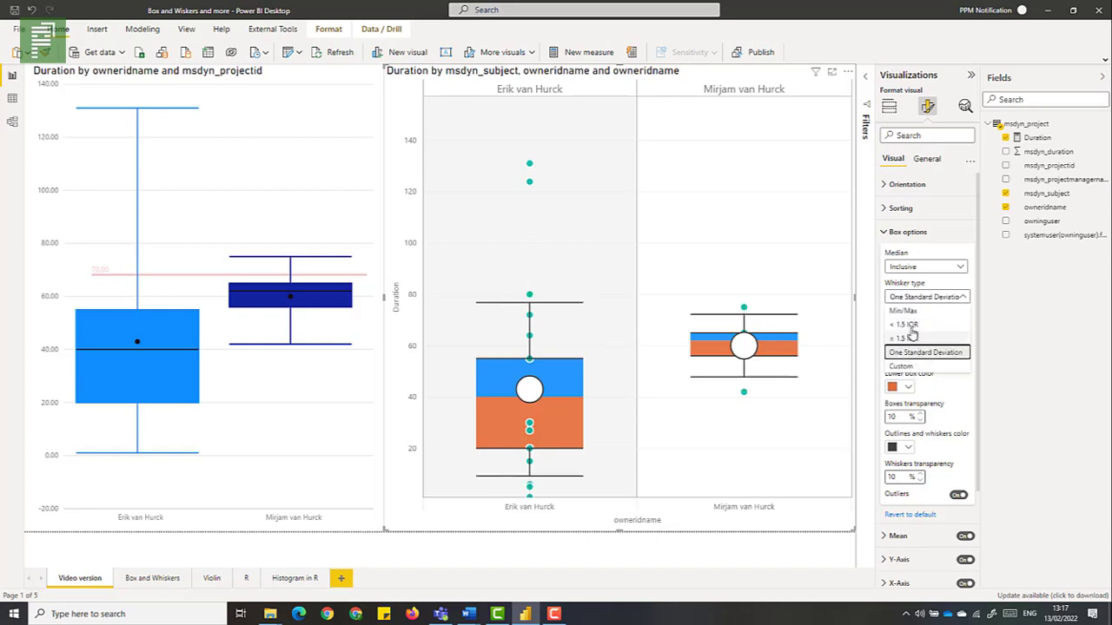
left_click(906, 313)
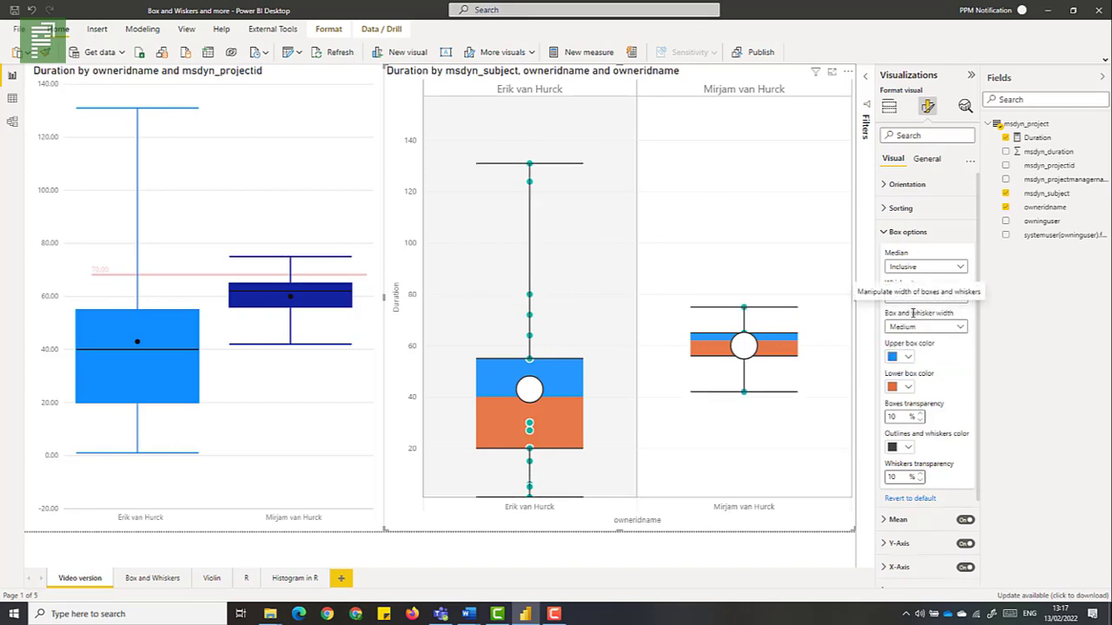
Preview the box plot in Horizontal orientation, then set it back to Vertical
left_click(887, 235)
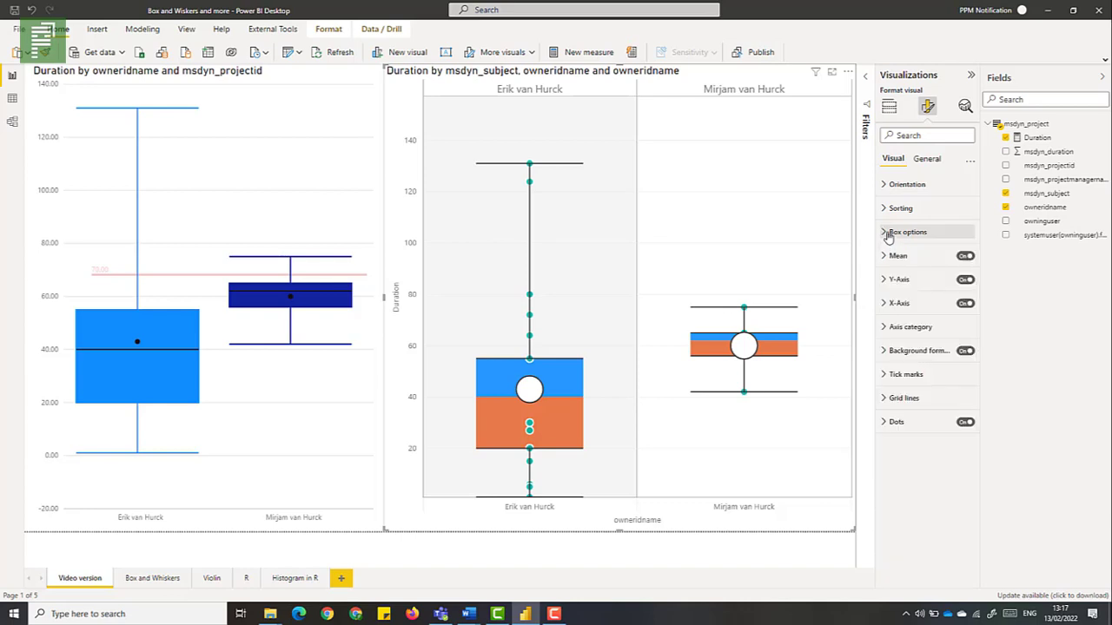
left_click(887, 186)
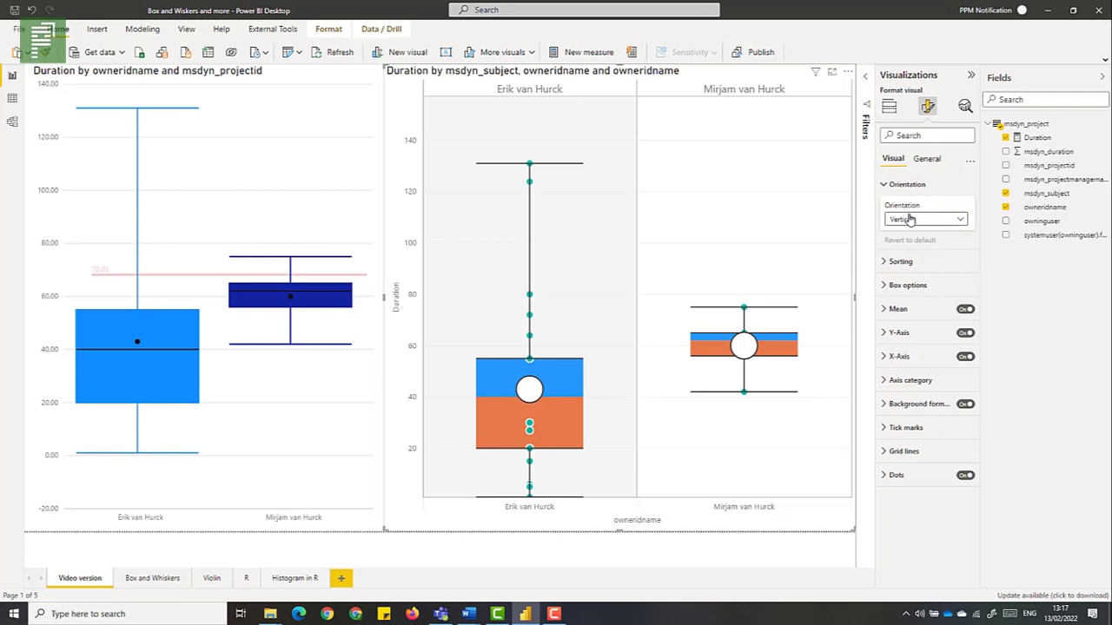
left_click(910, 219)
left_click(909, 246)
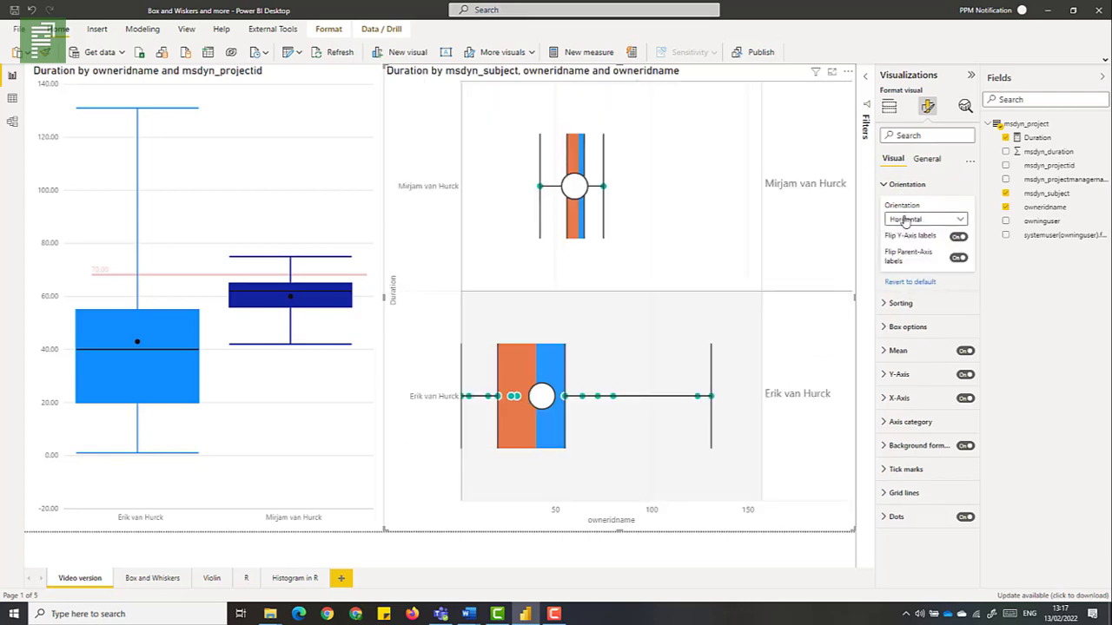
left_click(906, 221)
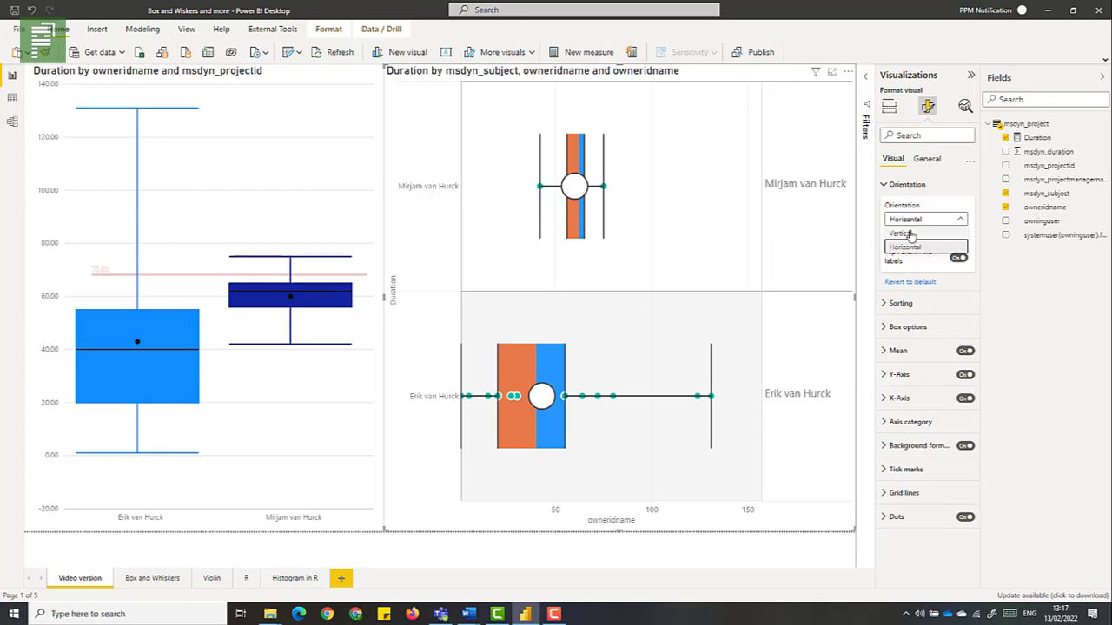
left_click(906, 232)
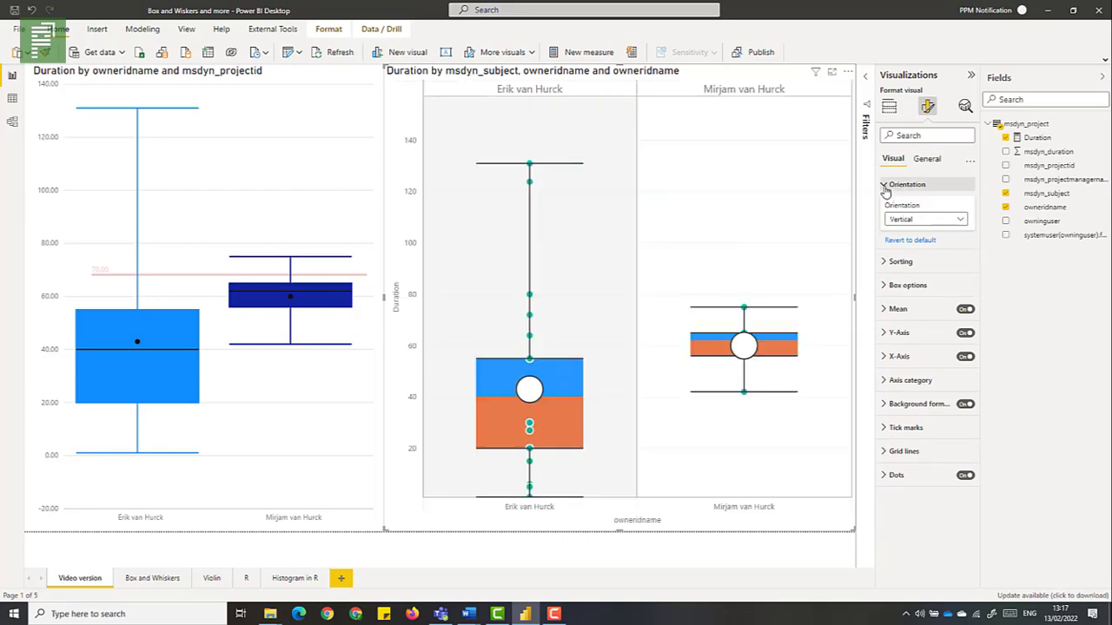
left_click(884, 186)
Toggle the mean markers off and back on, and set Mean width to Small
left_click(899, 255)
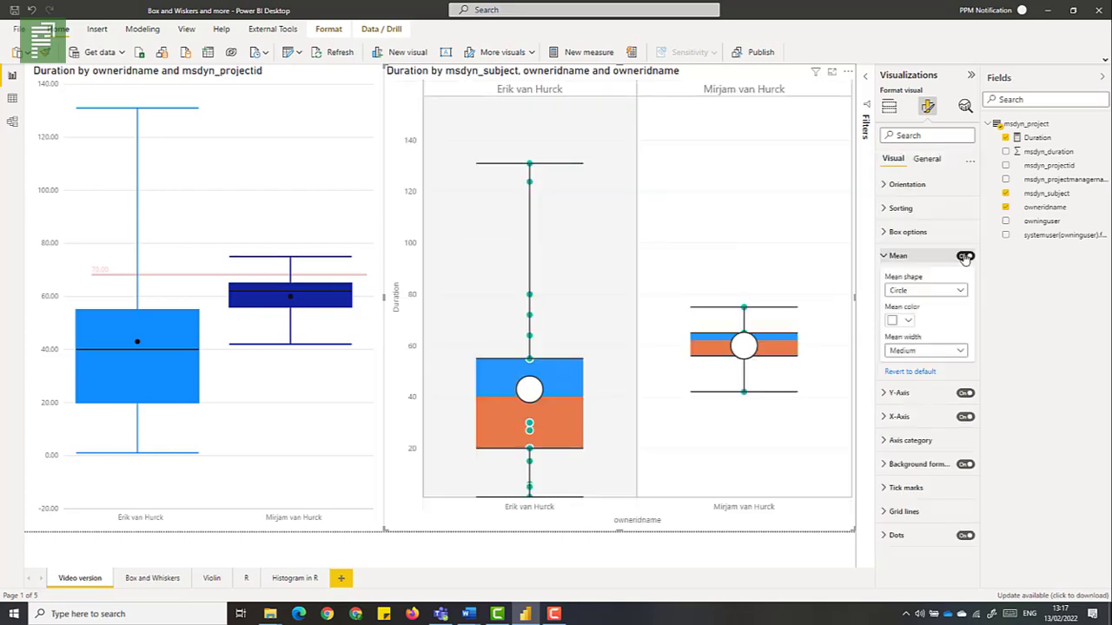
left_click(965, 257)
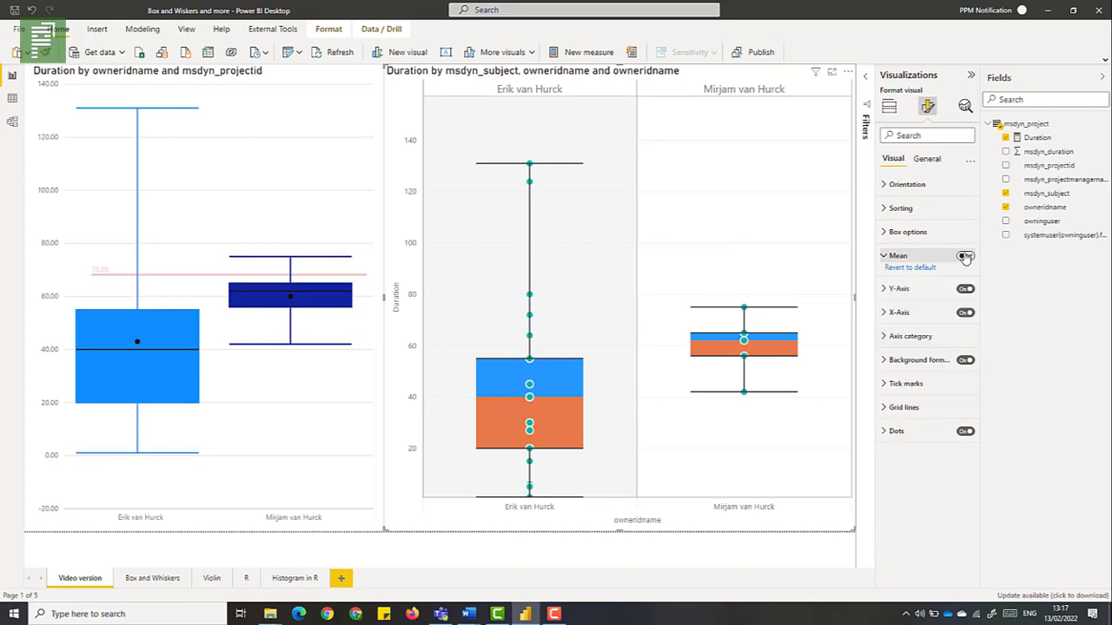
left_click(965, 257)
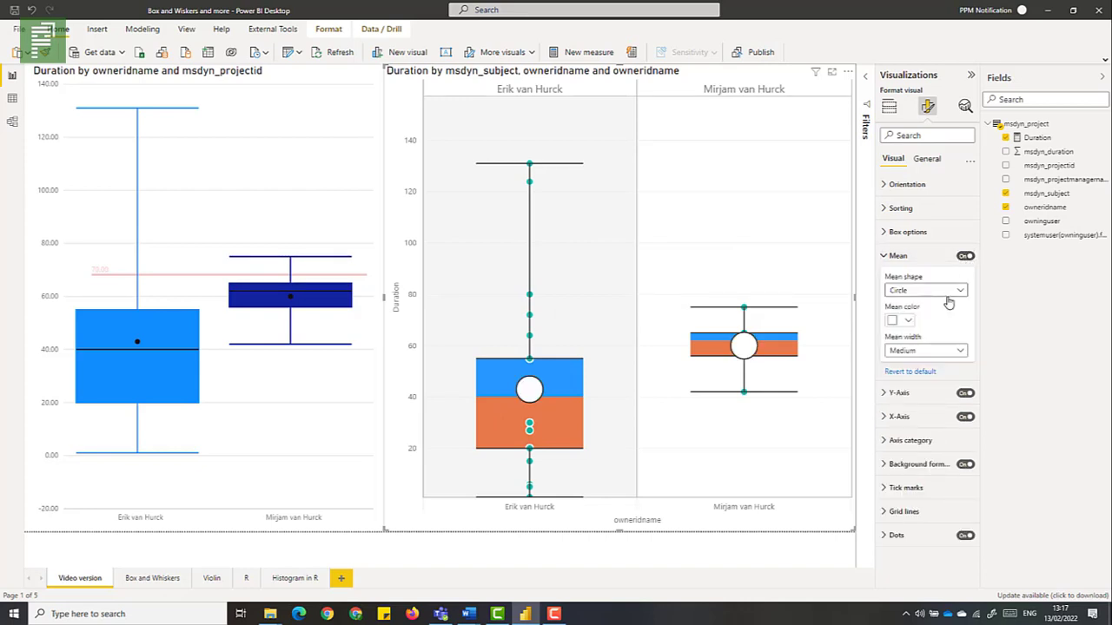
left_click(961, 352)
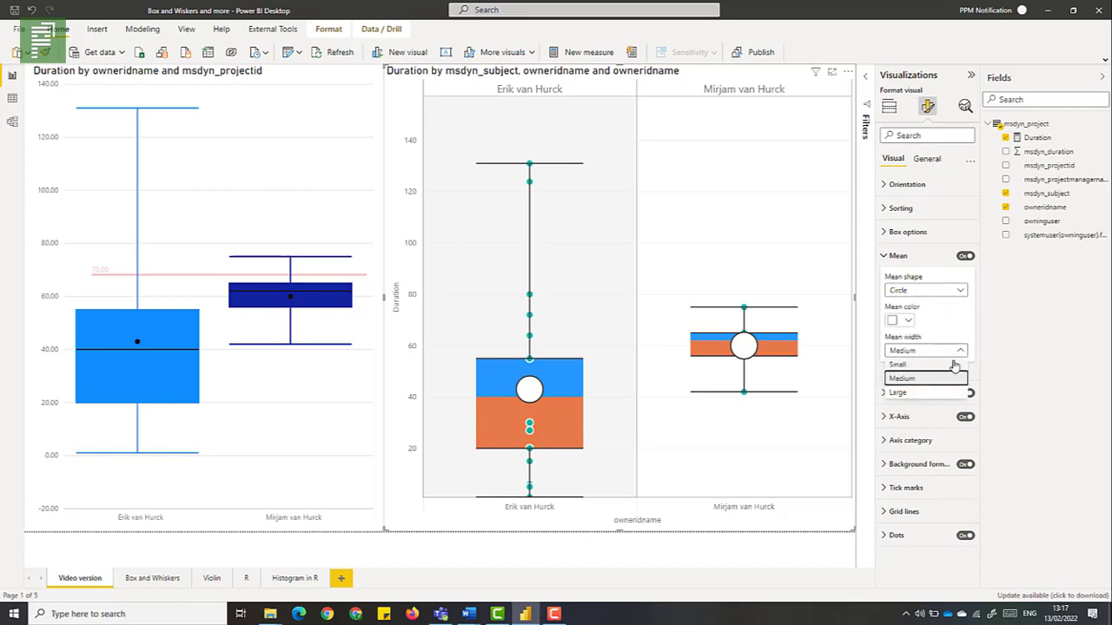
left_click(930, 367)
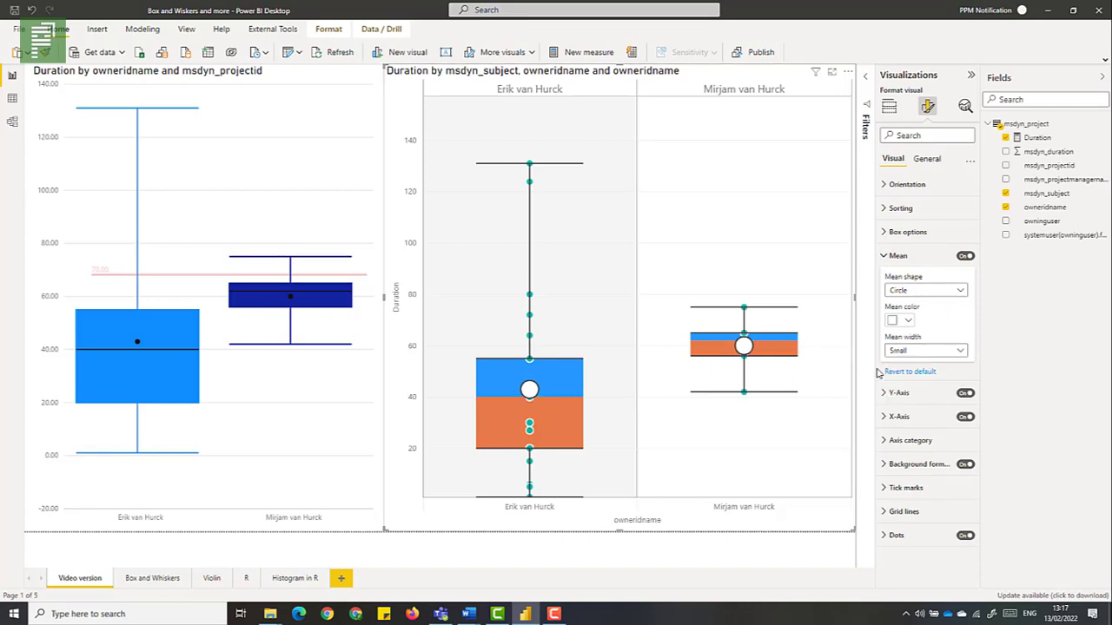
left_click(895, 259)
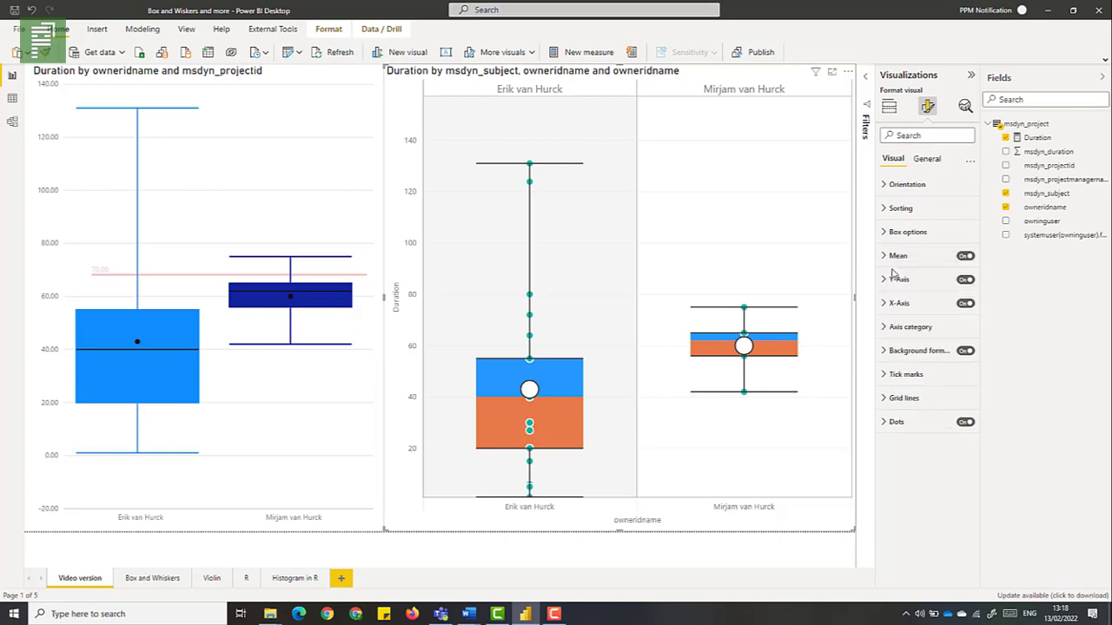
left_click(908, 333)
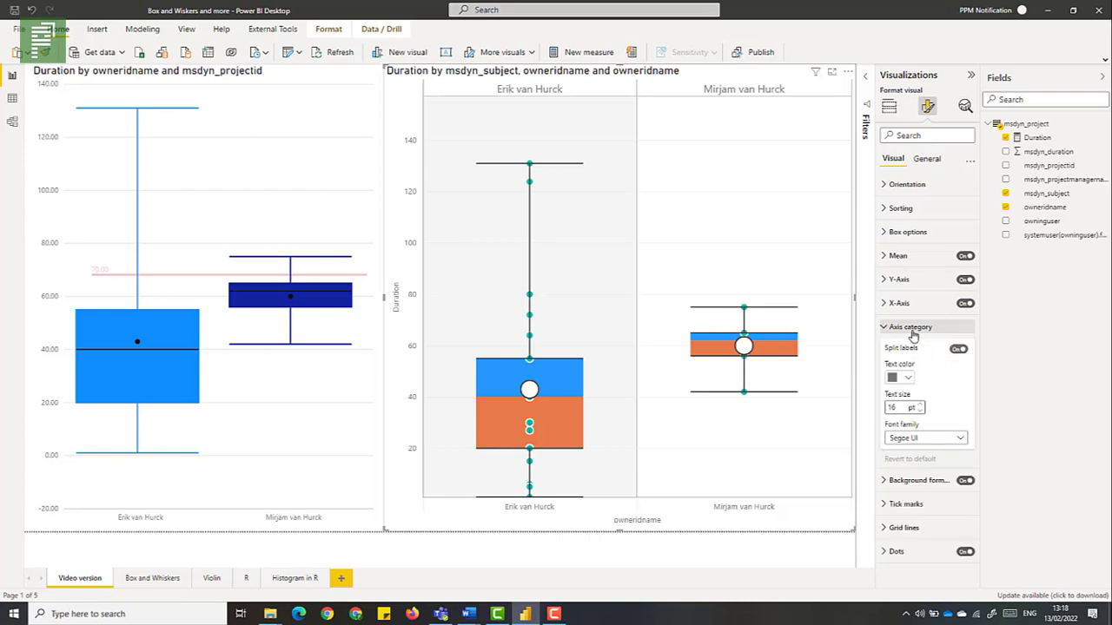
left_click(959, 349)
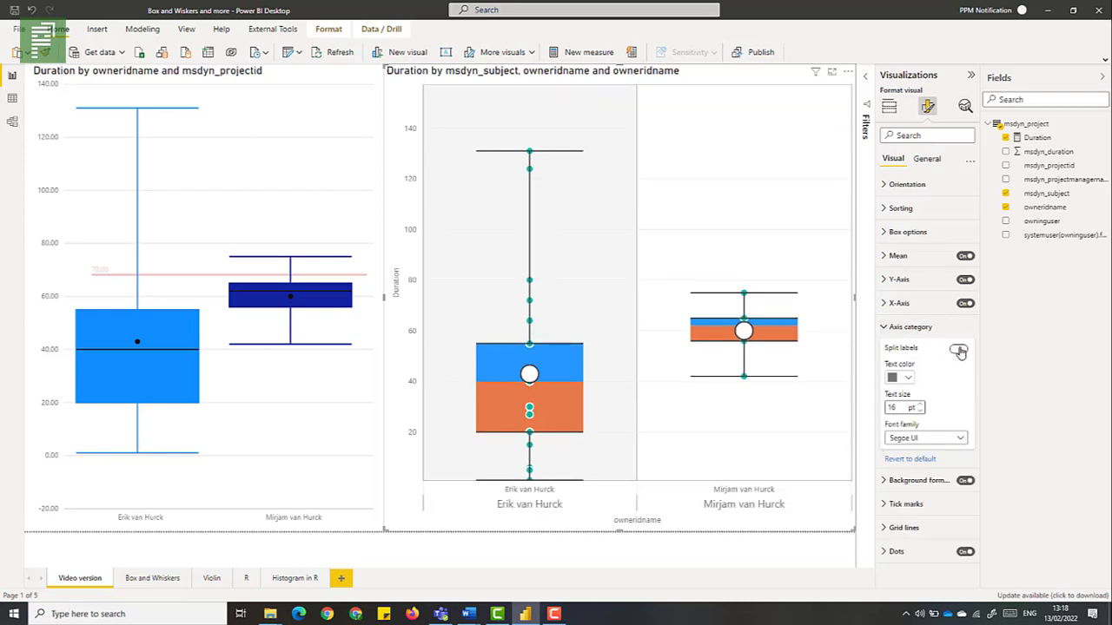
left_click(912, 327)
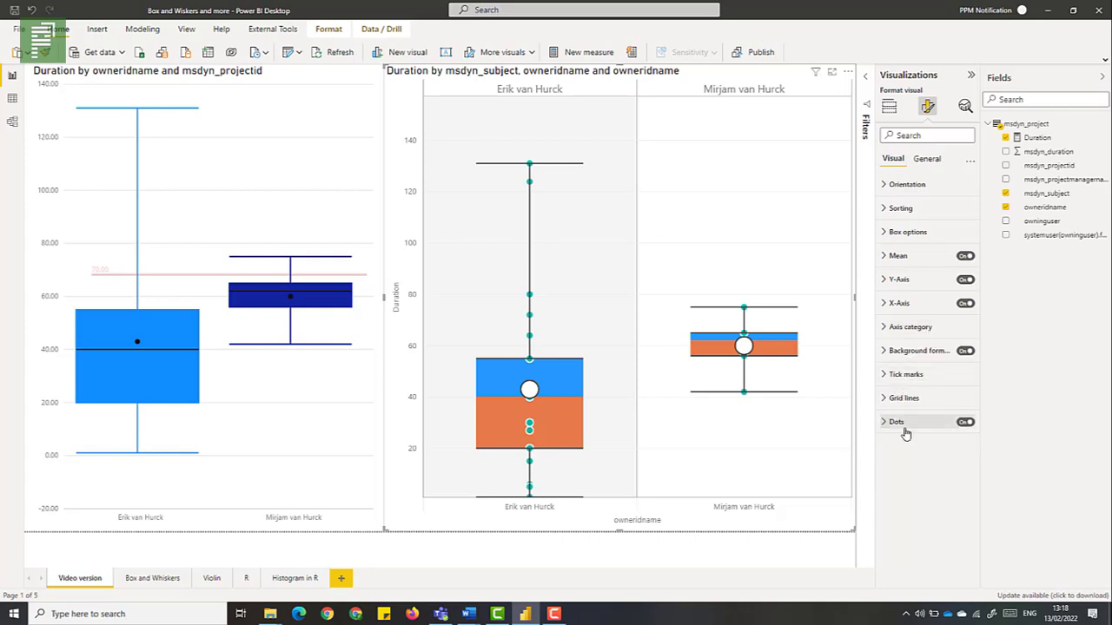
left_click(903, 426)
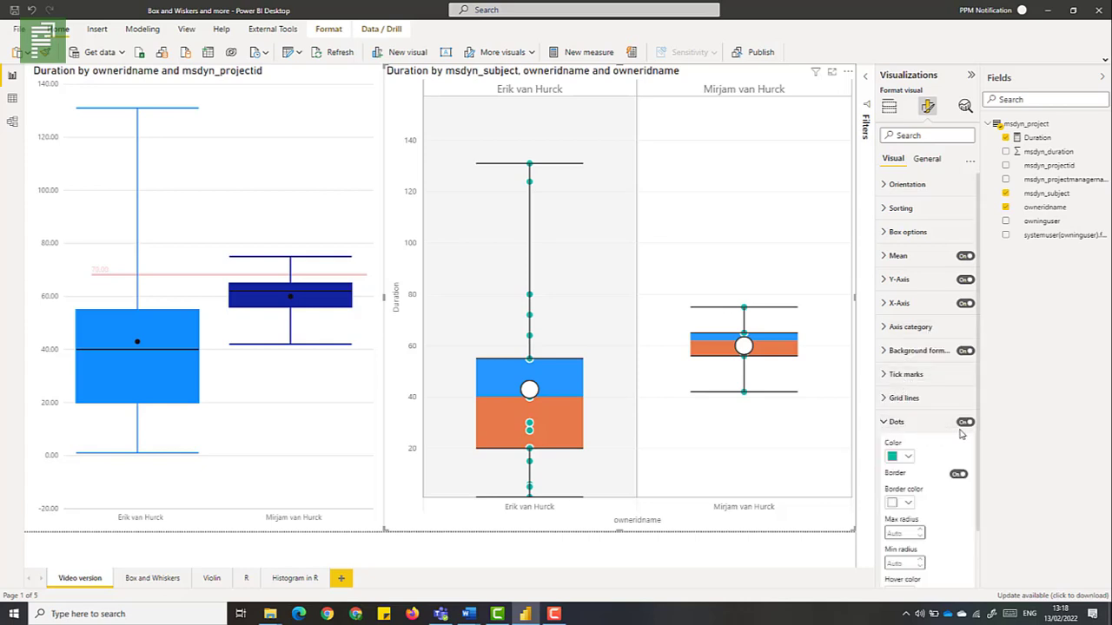
left_click(964, 423)
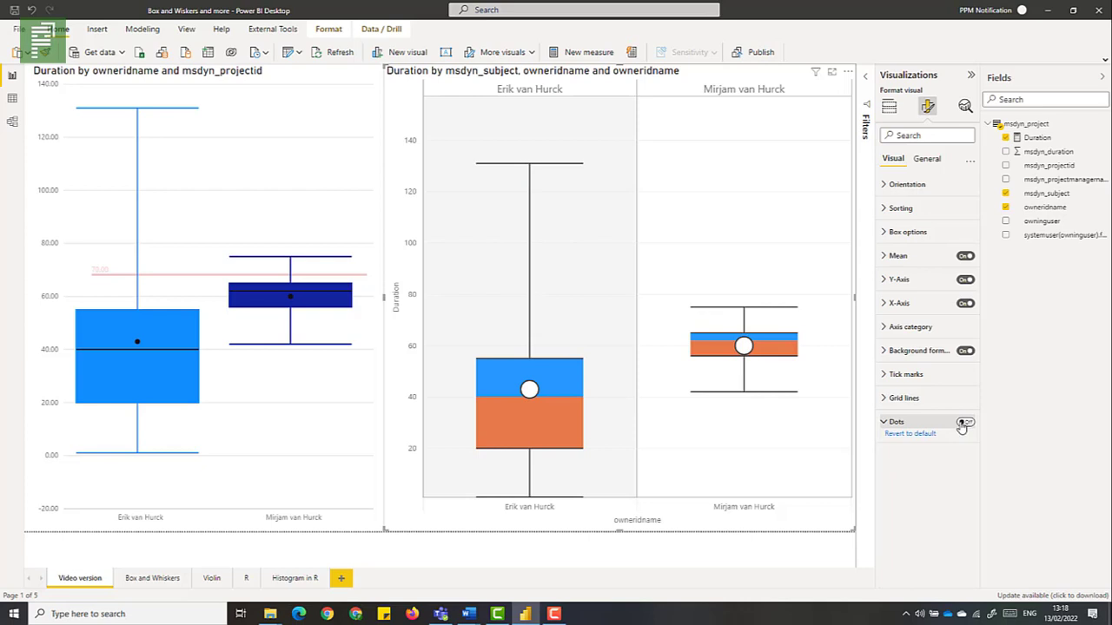
left_click(964, 423)
left_click(889, 426)
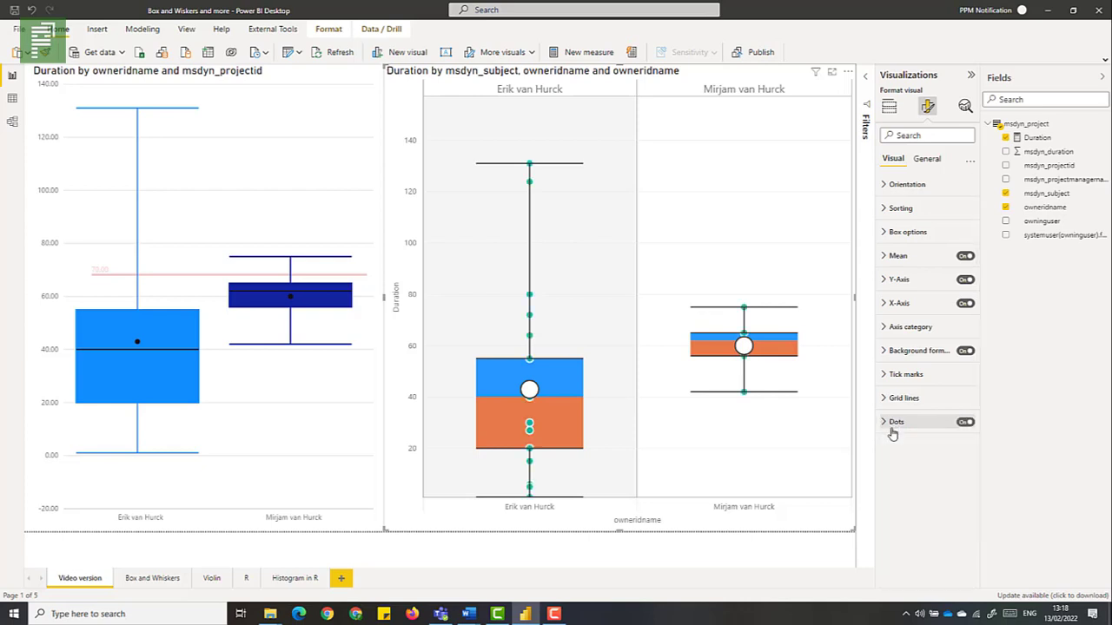
left_click(888, 425)
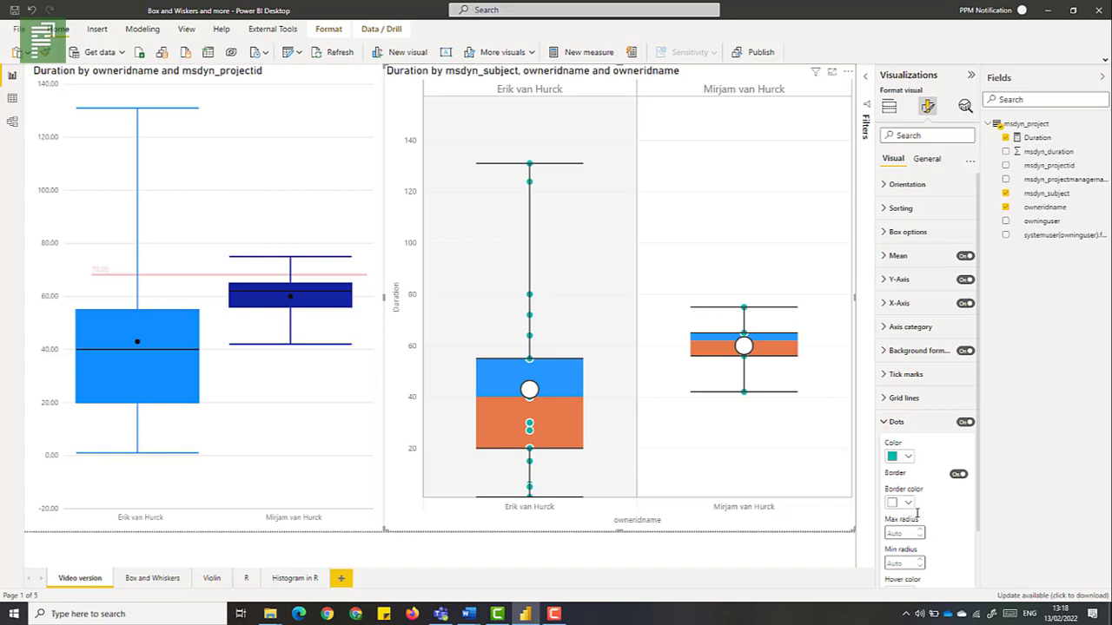
scroll(916, 507, "down", 1)
left_click(895, 364)
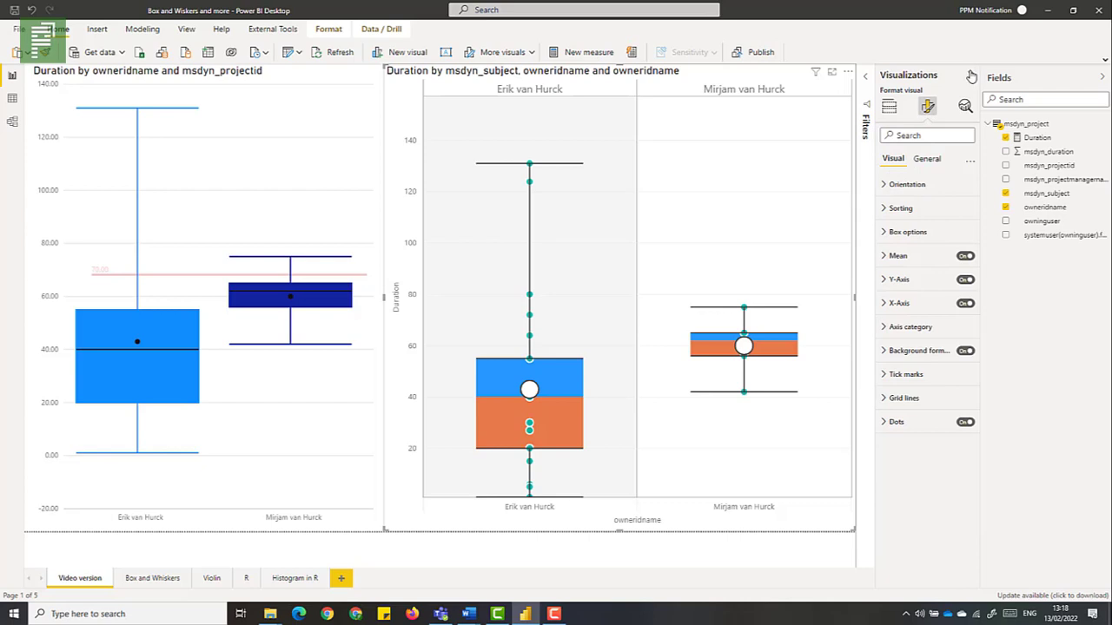
Collapse the Visualizations pane so both box plots get more room
left_click(971, 77)
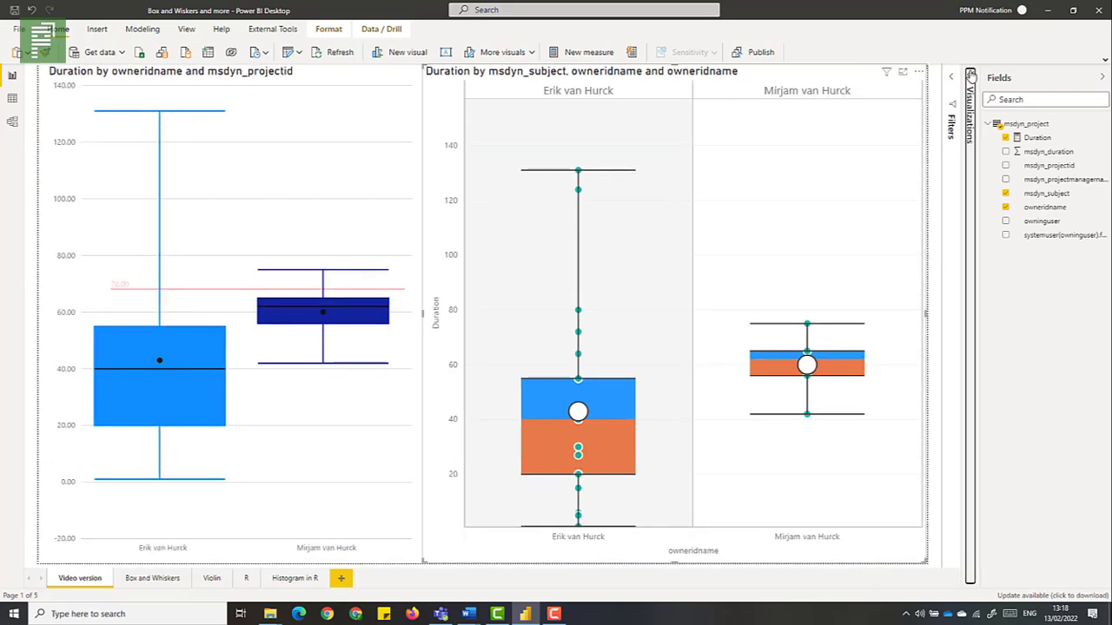
Go to the Violin page, select the bitbucket link, and inspect the violins' tooltips
left_click(216, 580)
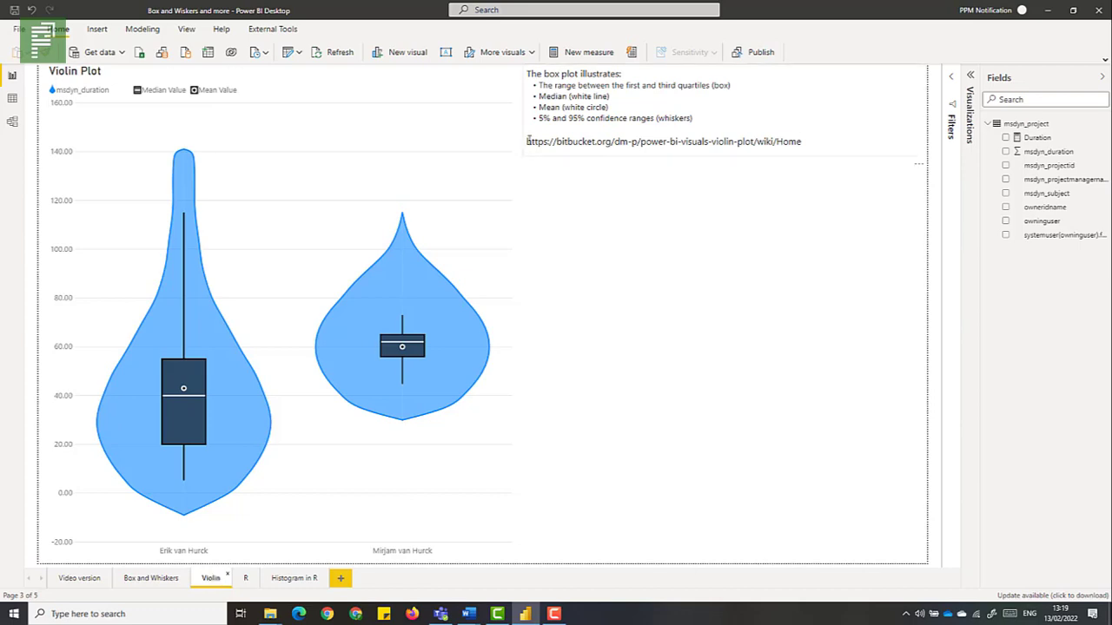
left_click_drag(528, 140, 815, 143)
left_click(747, 178)
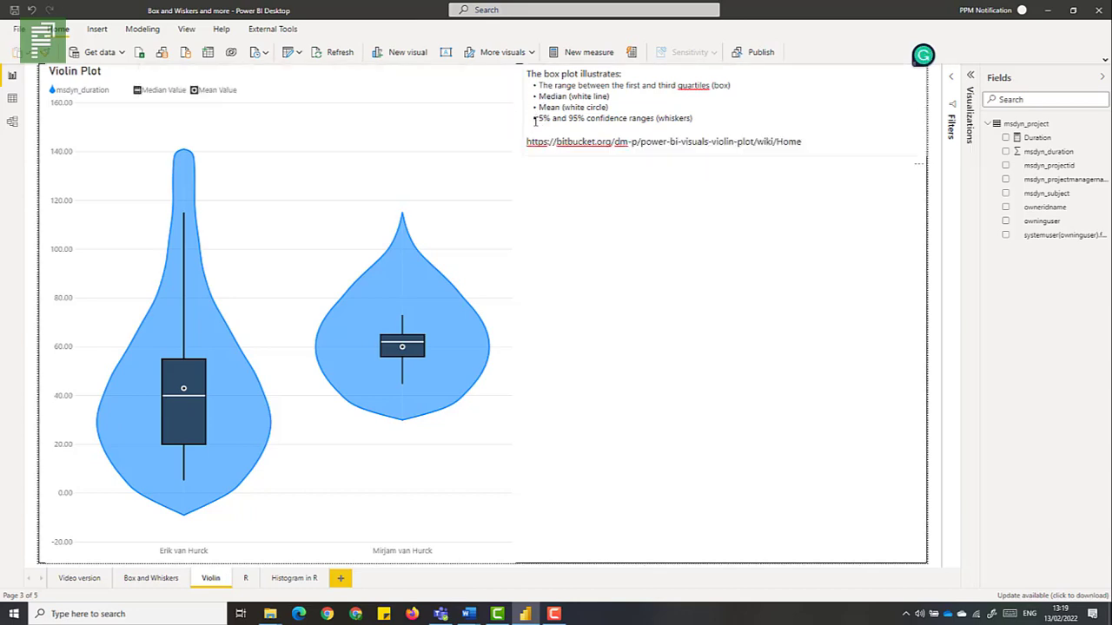
mouse_move(187, 510)
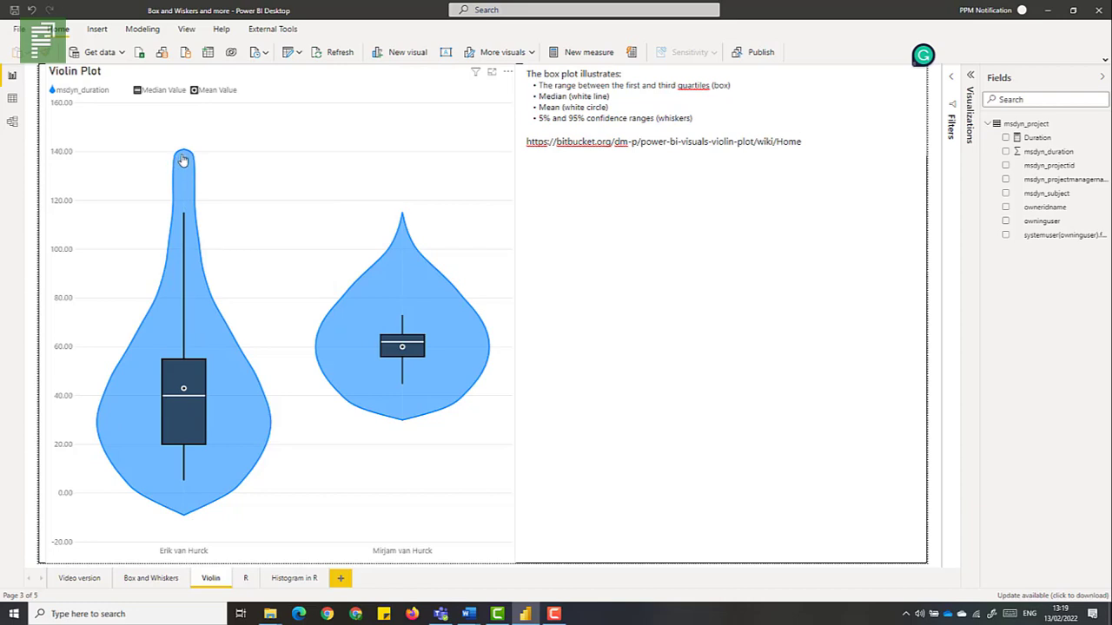
mouse_move(188, 159)
mouse_move(178, 285)
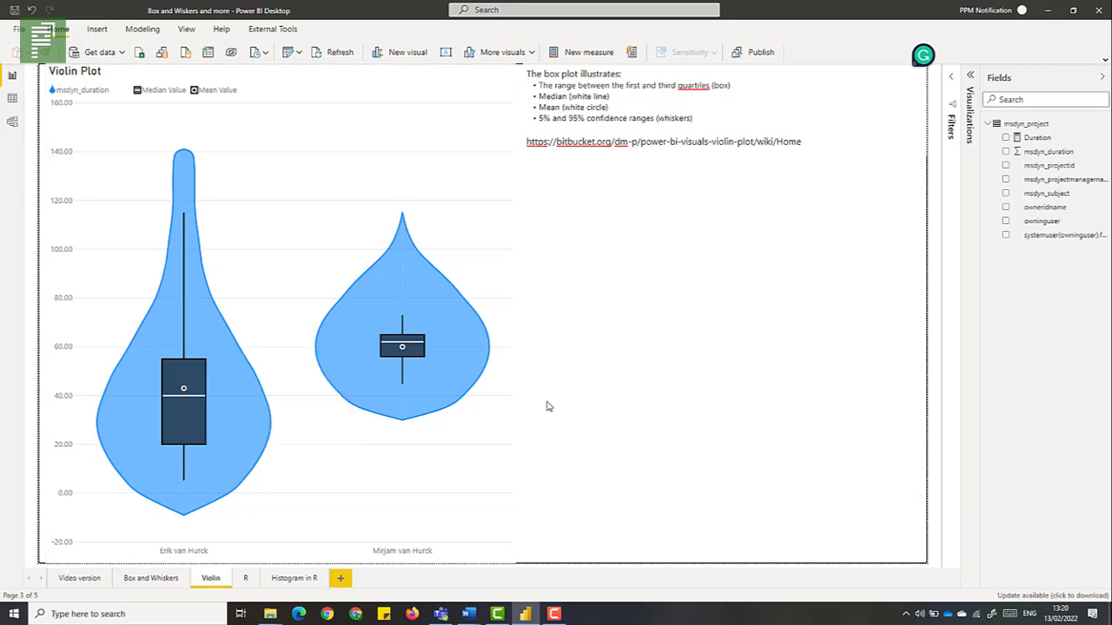
Select the Violin Plot, restore the Visualizations pane to see its fields, then go to the R page
left_click(491, 258)
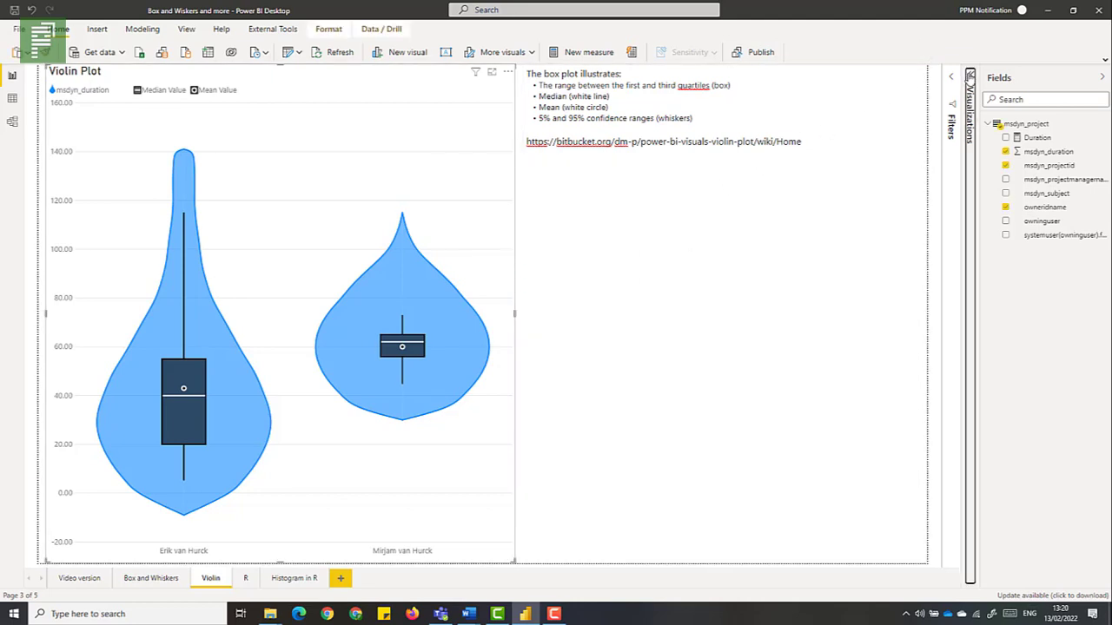
left_click(969, 77)
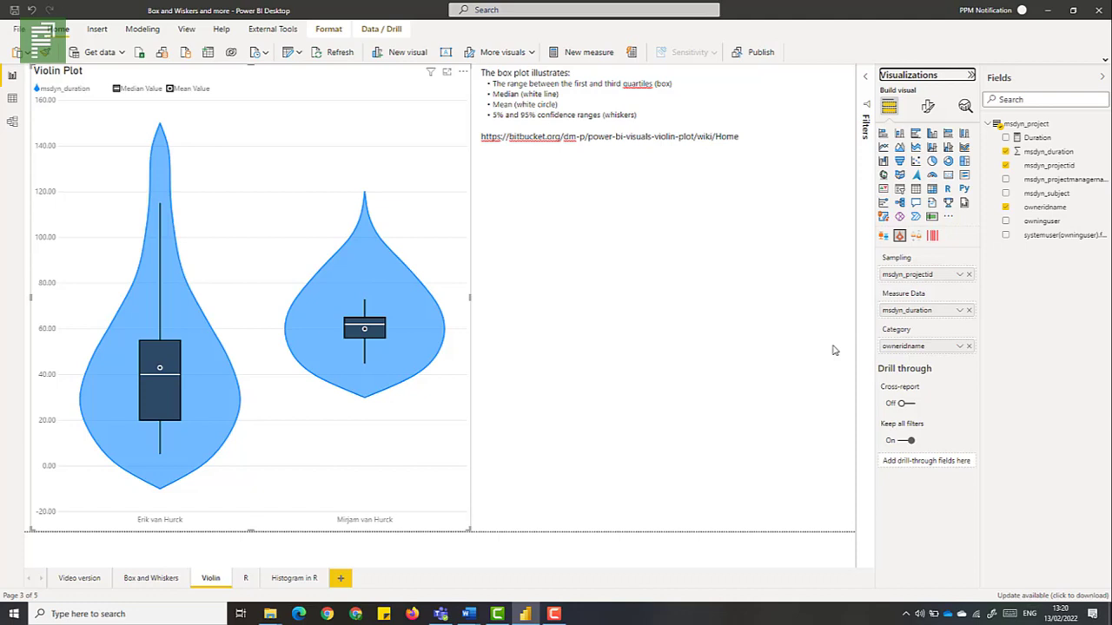
left_click(245, 580)
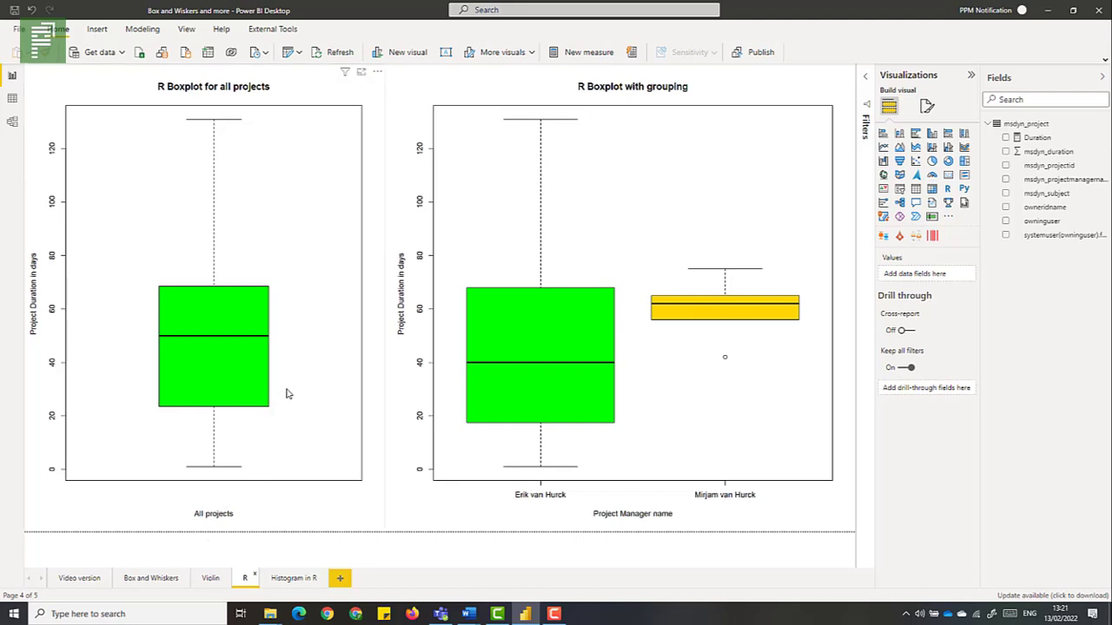
Select the all-projects R boxplot, then the grouped one plotting msdyn_duration by owneridname
left_click(282, 337)
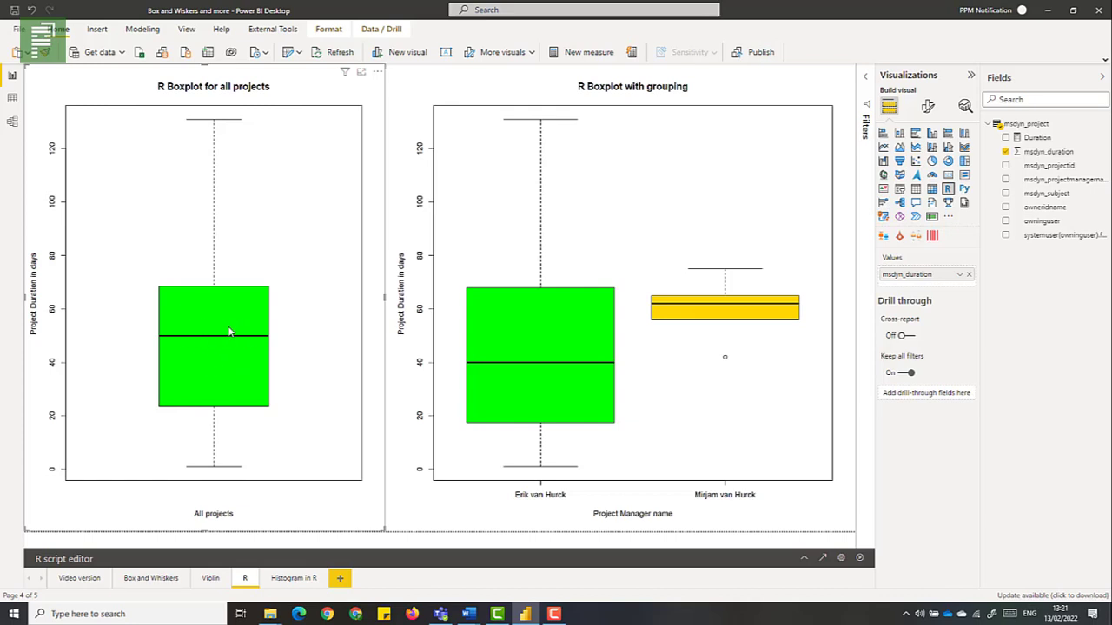
left_click(474, 368)
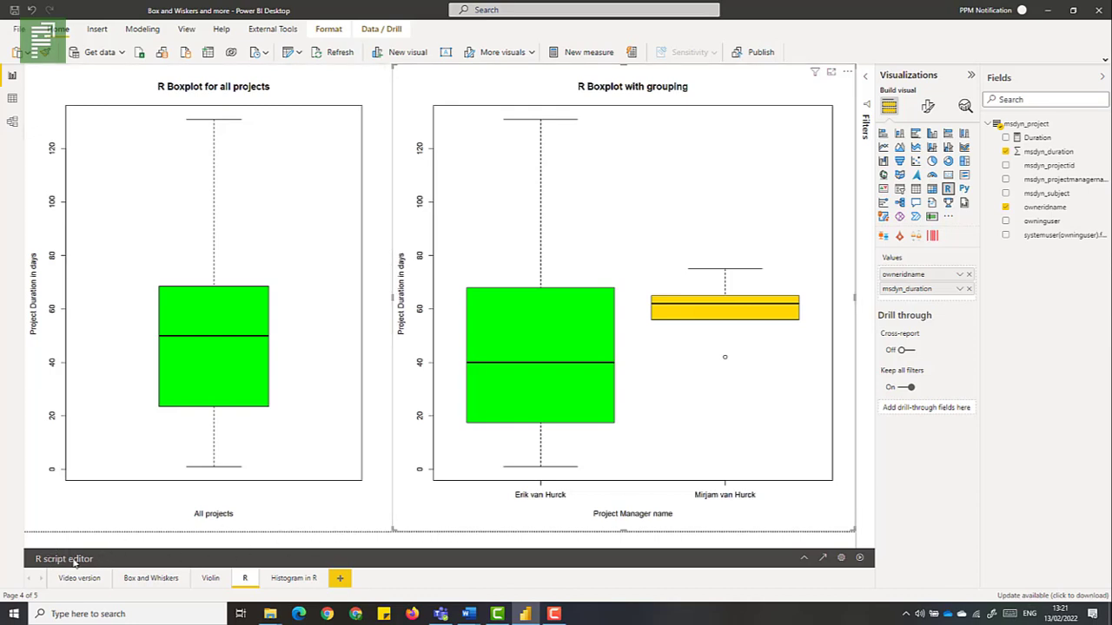
left_click(801, 560)
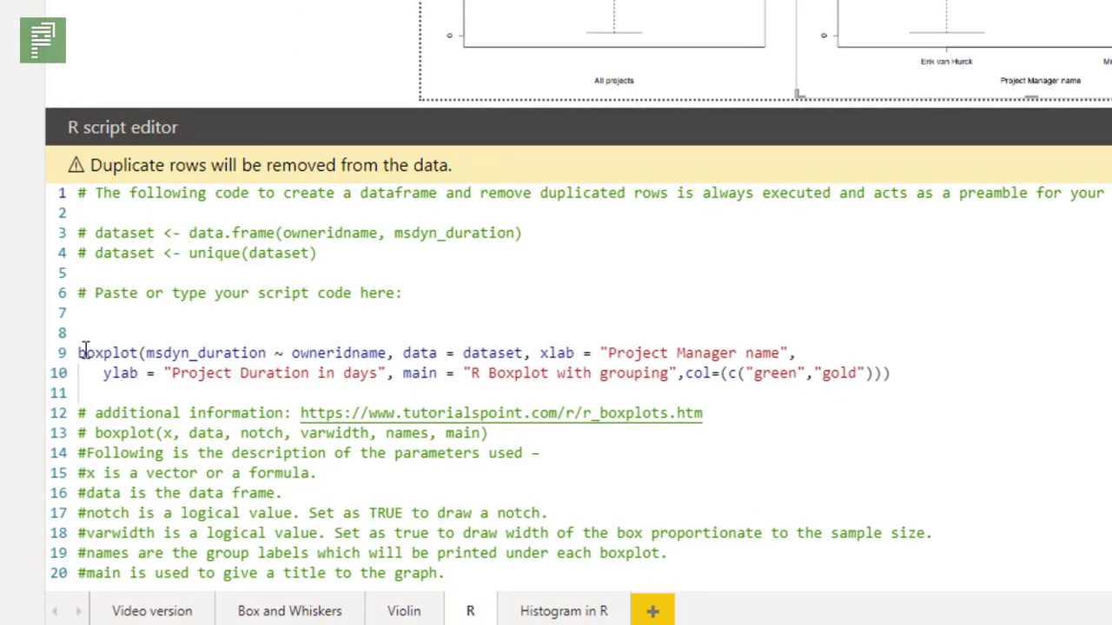
left_click_drag(73, 372, 932, 382)
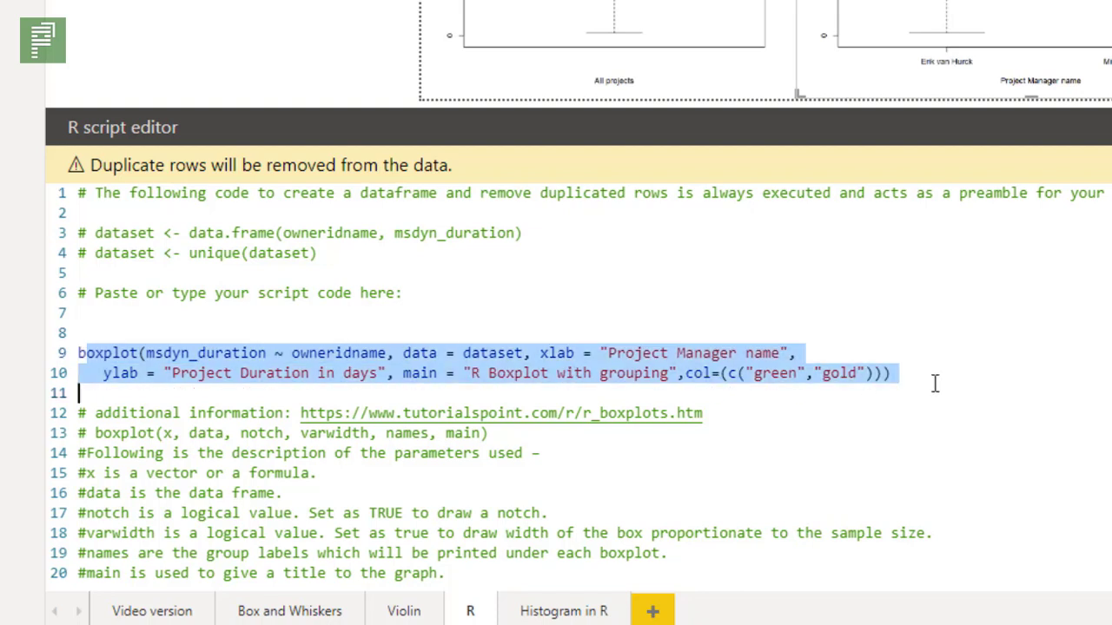
left_click(984, 383)
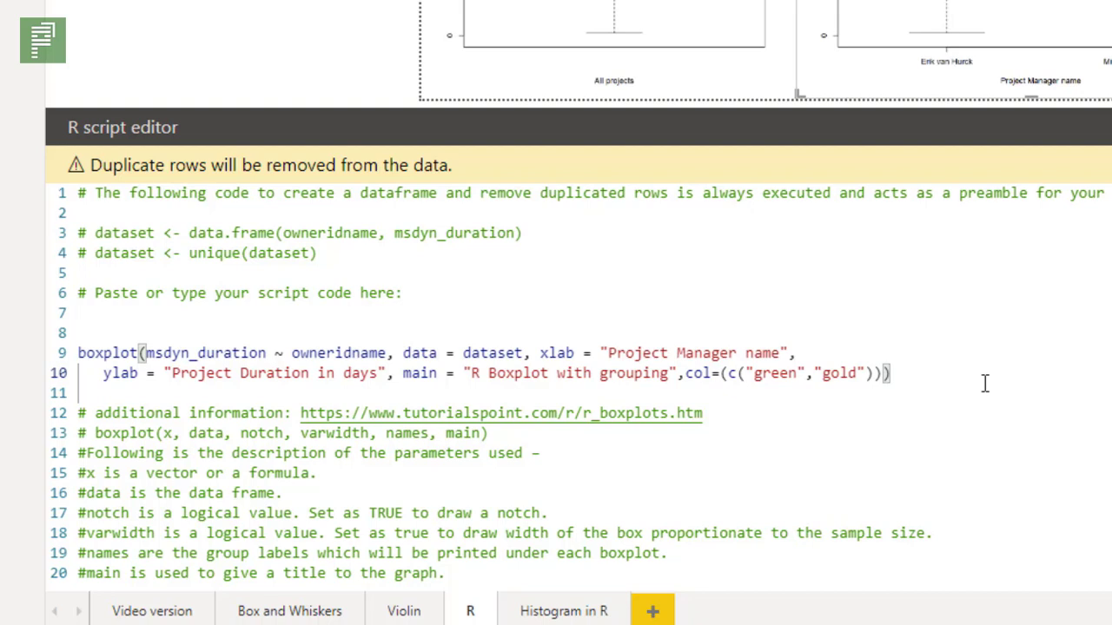
left_click_drag(139, 414, 310, 452)
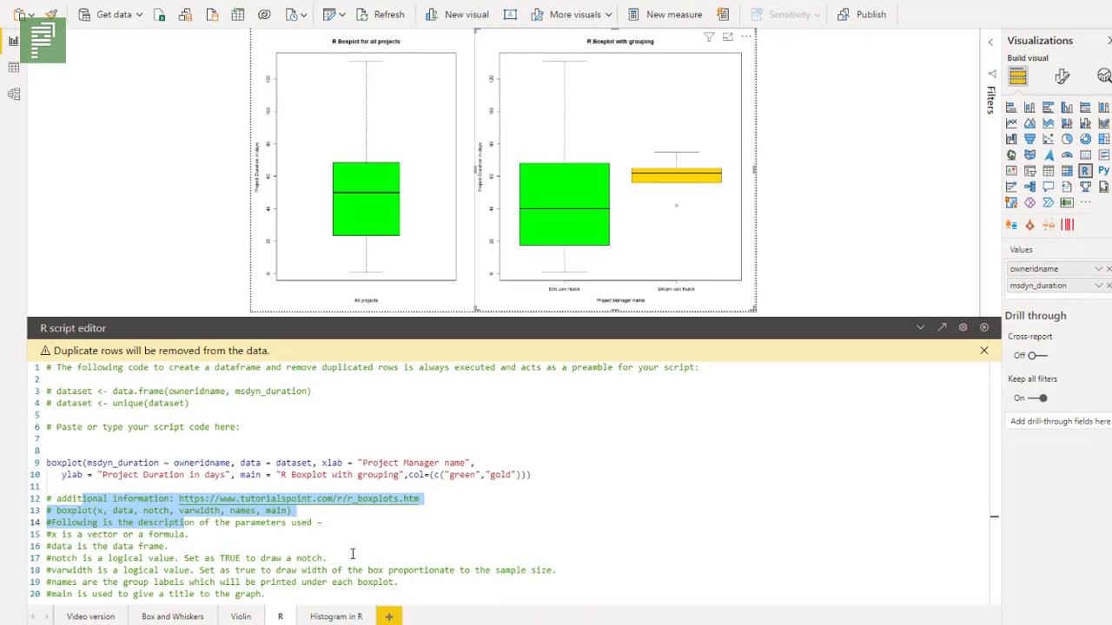
left_click(361, 274)
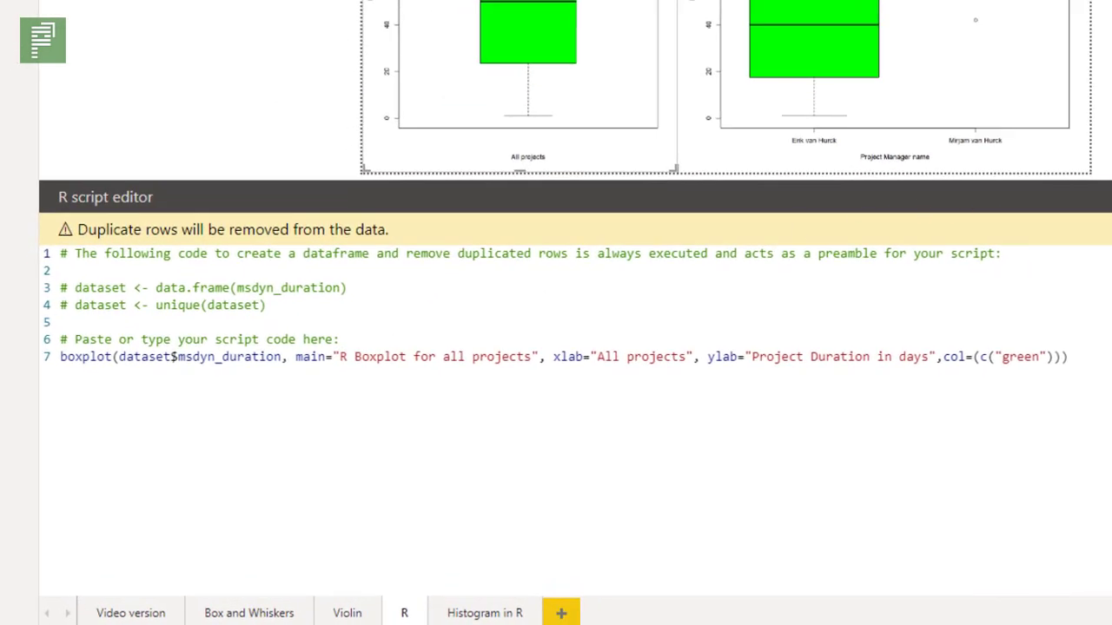
left_click(1102, 197)
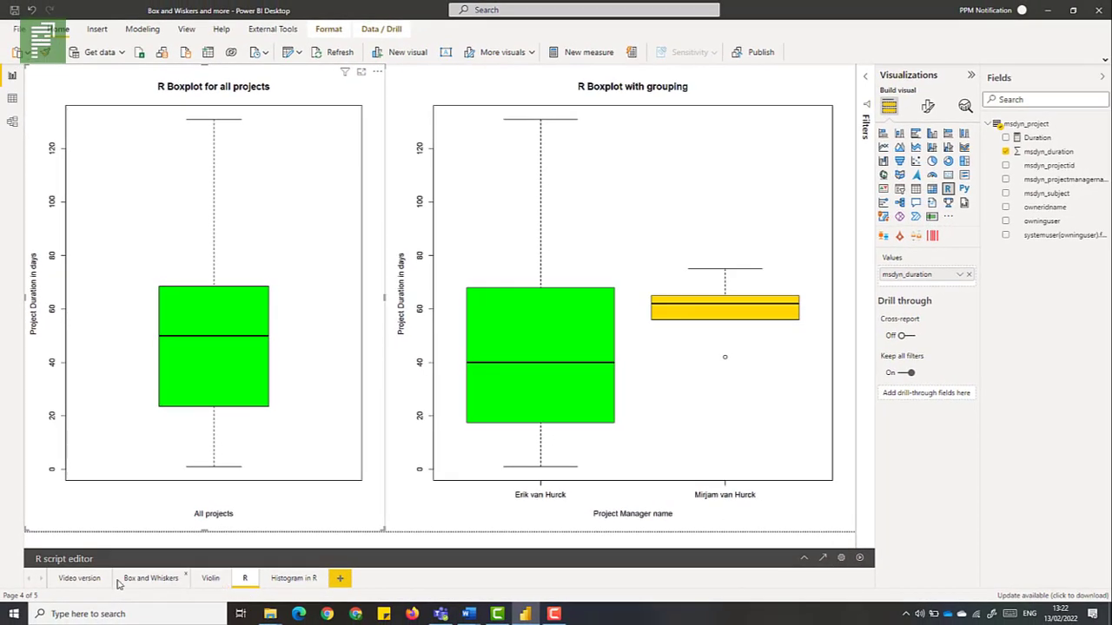
Go back to the Video version page showing the built-in and MAQ duration-by-owner box plots
left_click(76, 578)
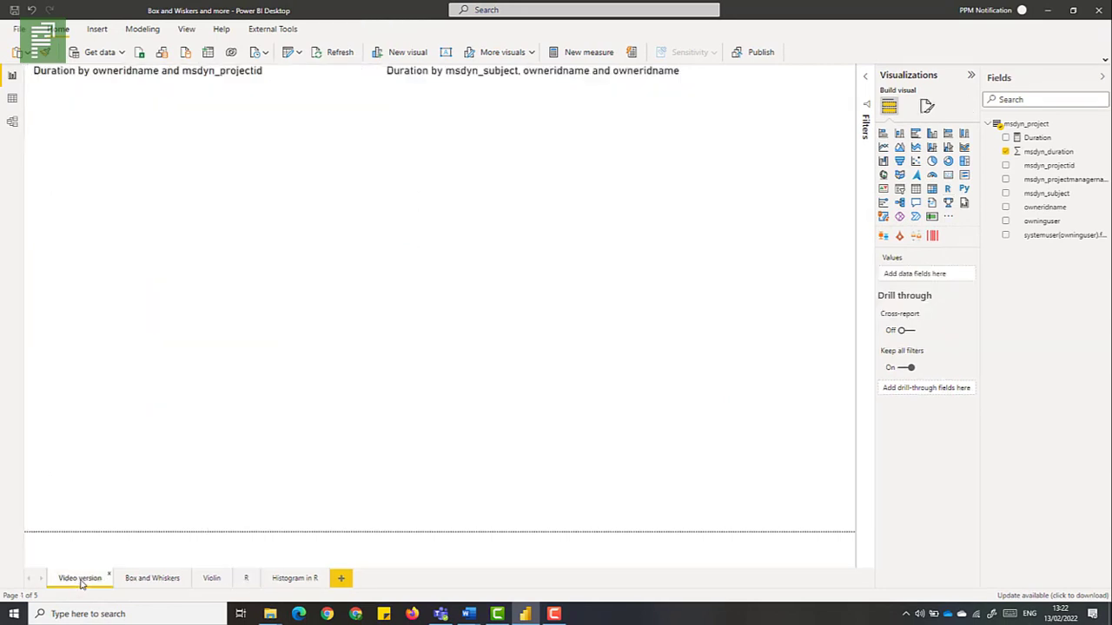